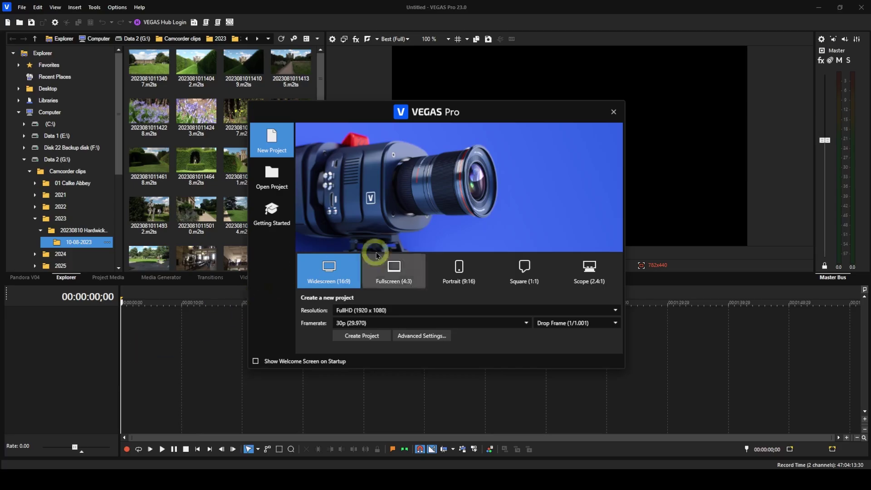
left_click(612, 119)
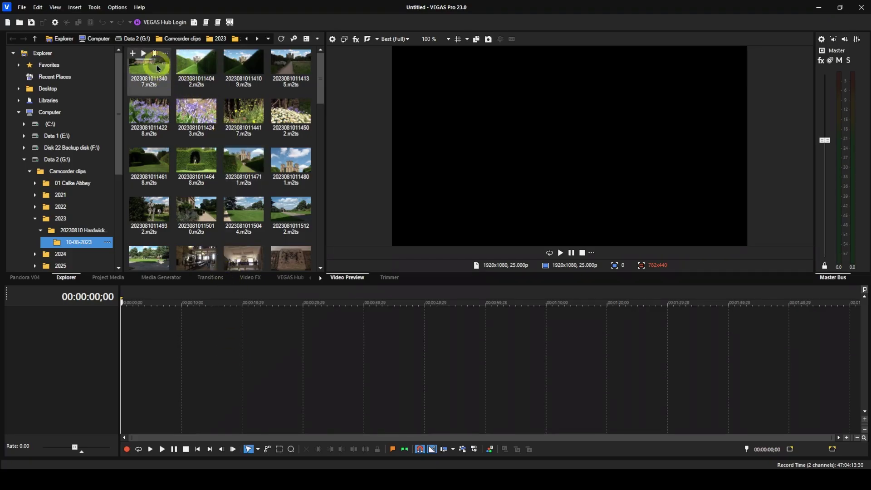
left_click(165, 77)
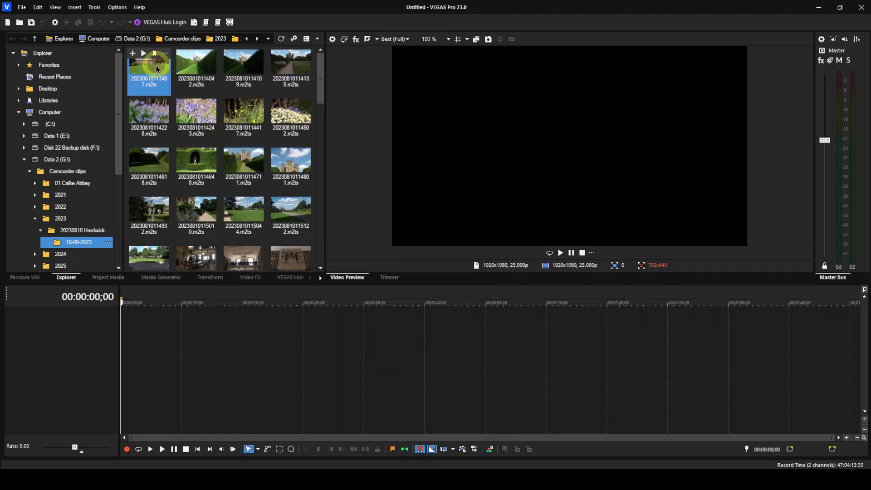
left_click(193, 121, "ctrl")
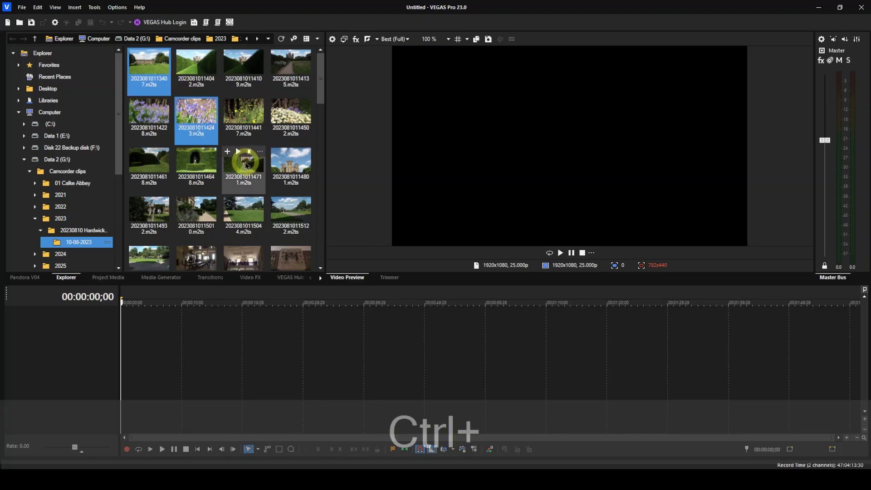
left_click(217, 161, "ctrl")
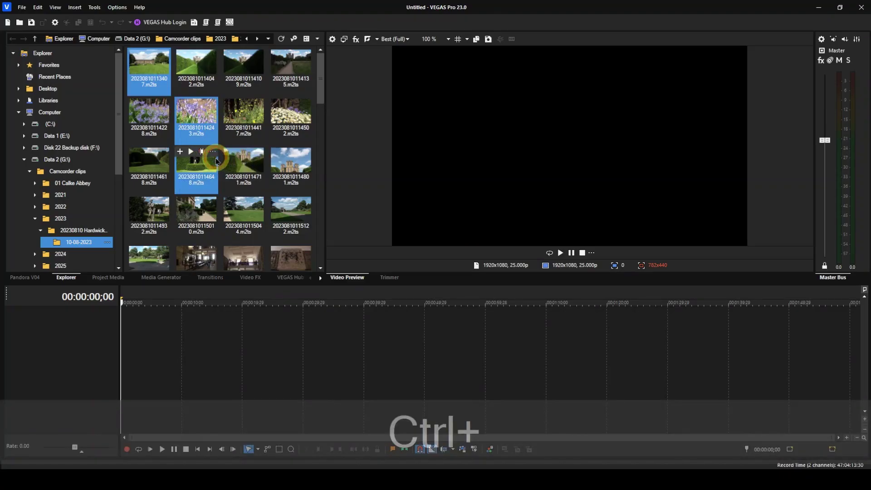
Place the three selected clips at the start of the timeline, matching the project video settings to the media, and undo the placement.
left_click_drag(155, 72, 122, 345)
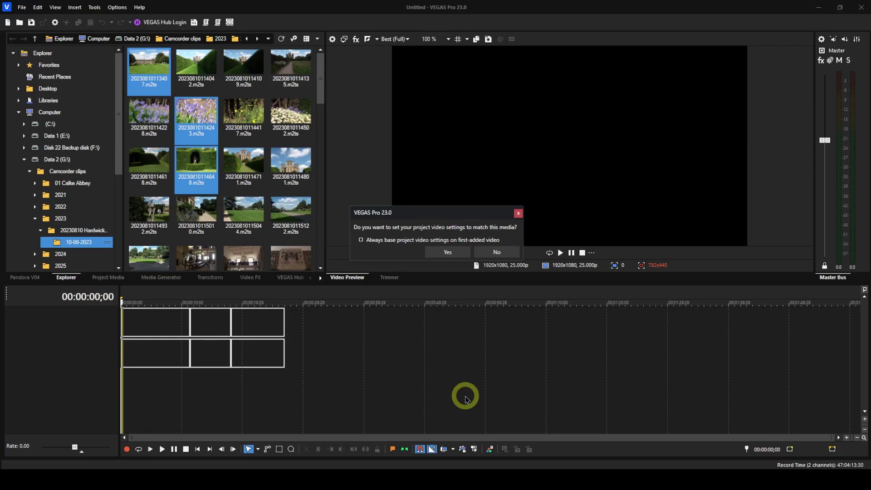
left_click(444, 253)
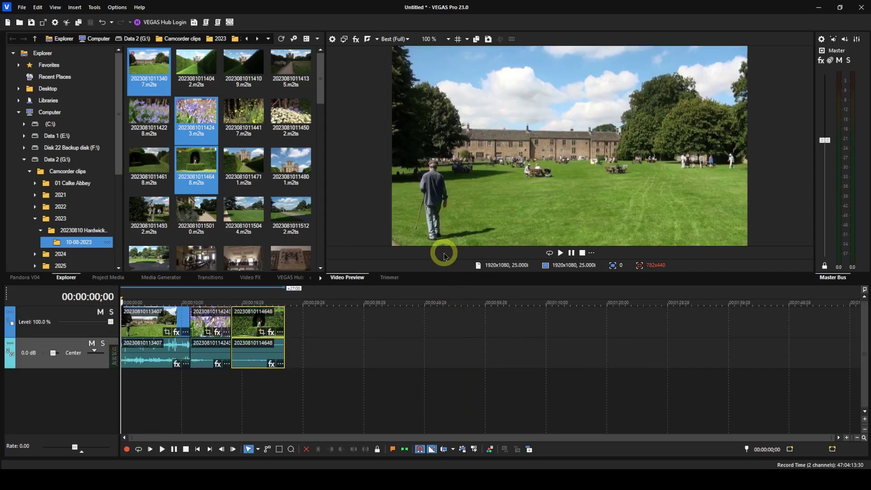
key("ctrl+z")
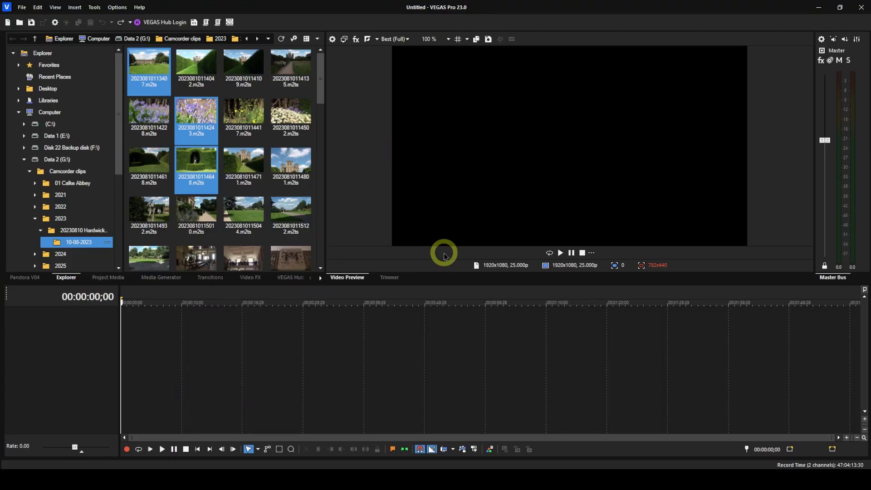
Use the Add to Timeline command on the three selected clips, accept matching project video settings, and undo the addition.
mouse_move(136, 64)
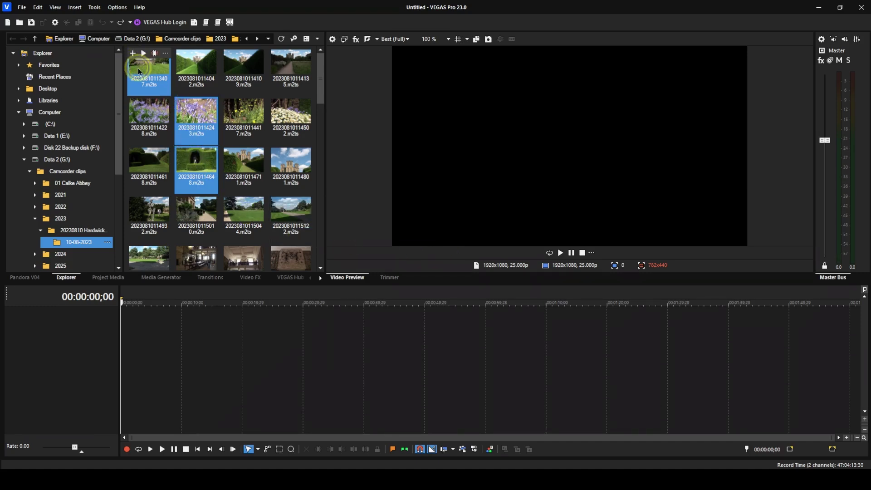
right_click(138, 69)
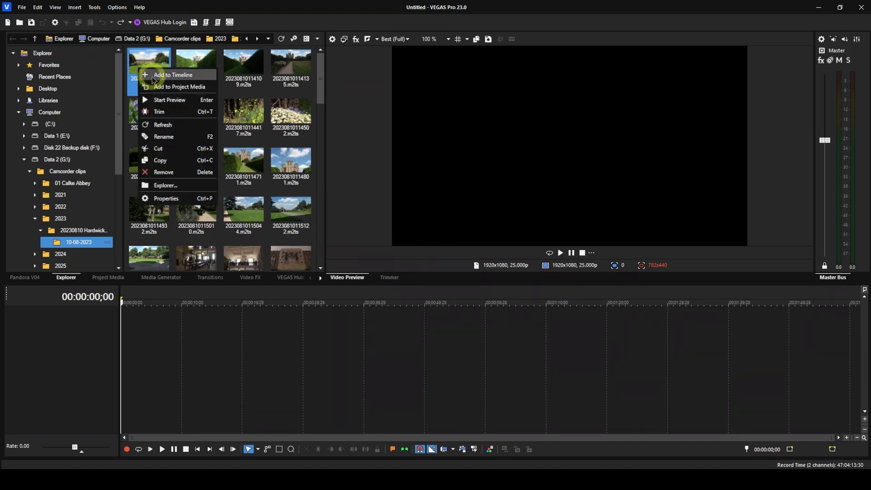
left_click(160, 79)
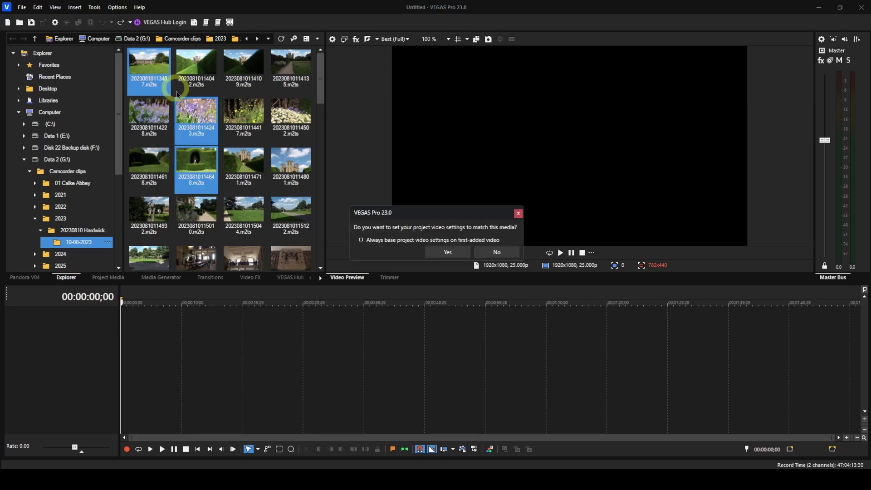
left_click(433, 253)
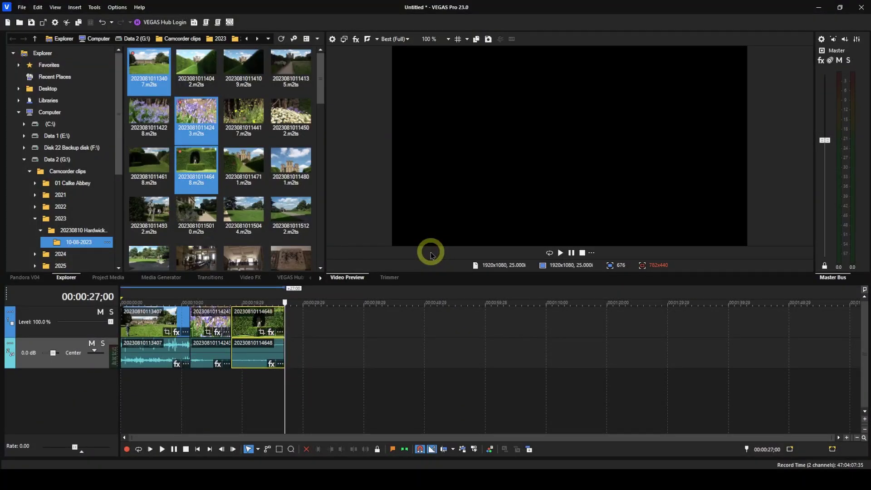
key("ctrl+z")
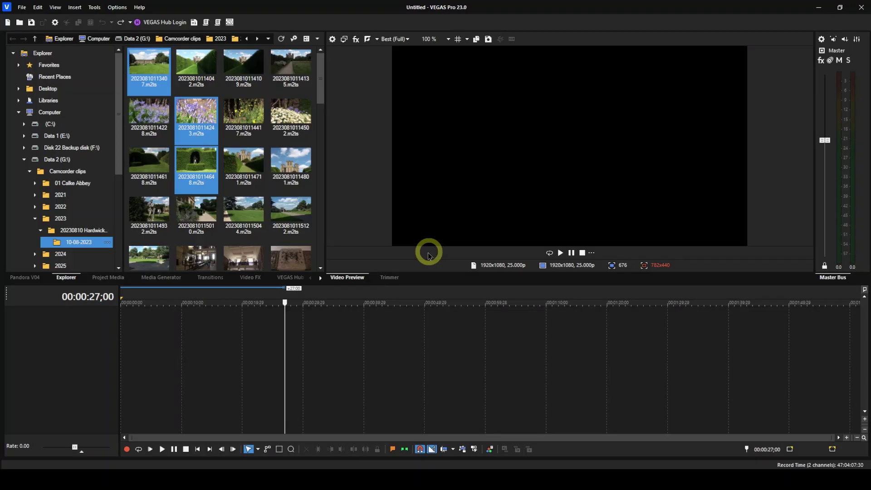
Add the three selected clips to the timeline at the cursor and match the project video settings to the media.
mouse_move(139, 64)
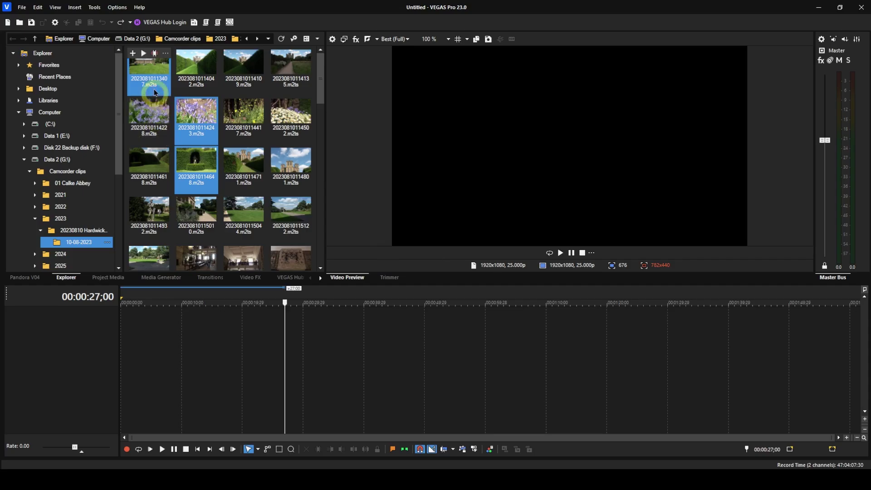
left_click(133, 54)
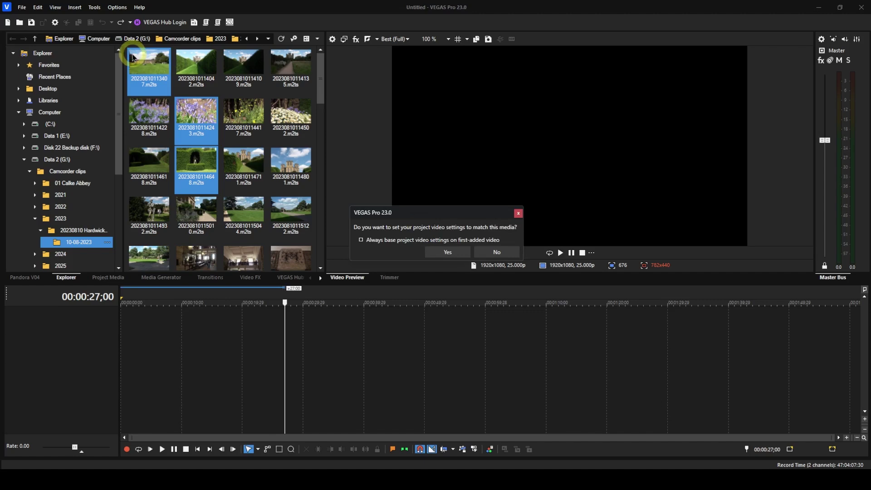
left_click(448, 251)
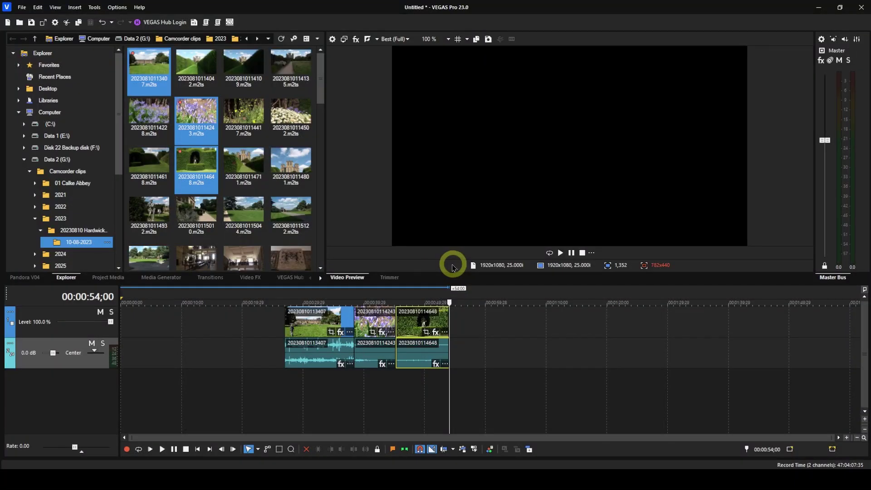
left_click(385, 323)
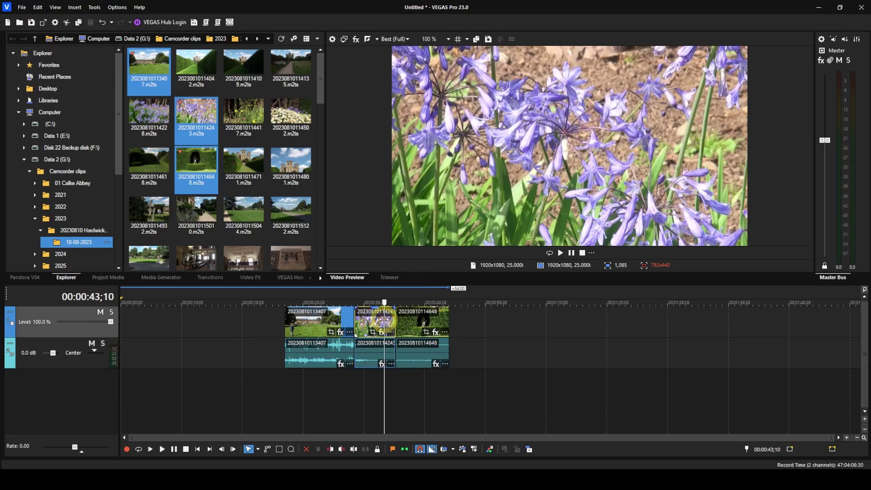
key("Delete")
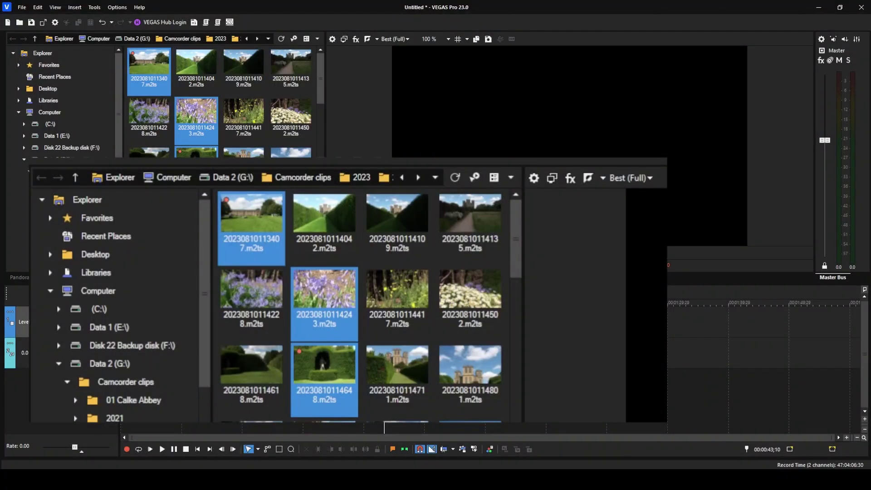
Open the 2023 folder from the path and return to the previously viewed clips folder.
mouse_move(195, 75)
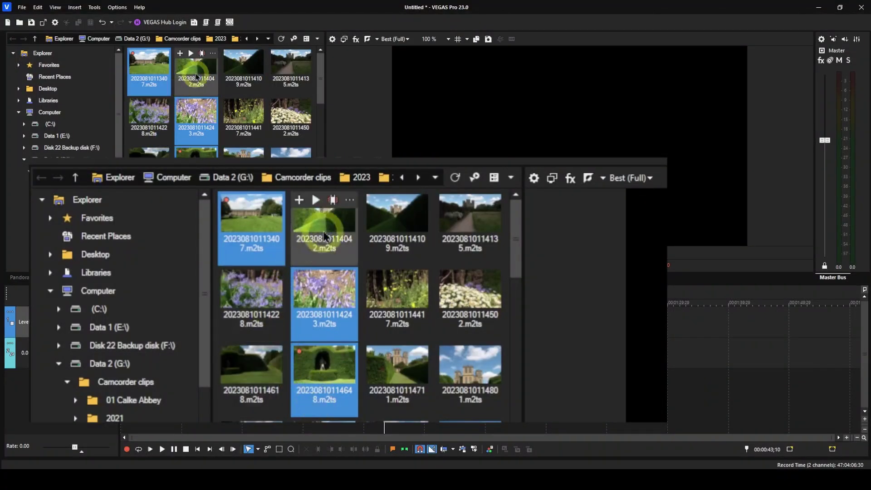
left_click(218, 40)
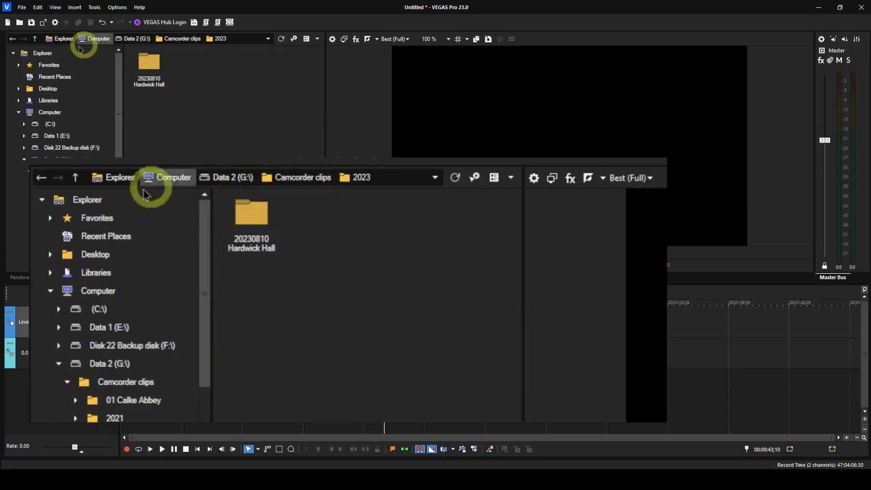
left_click(14, 41)
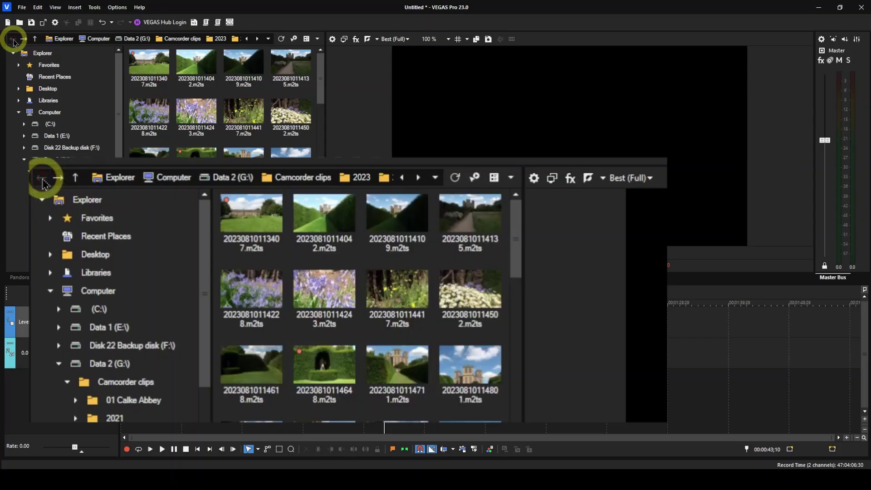
Look through the hidden part of the folder path and return it to its starting position.
mouse_move(241, 104)
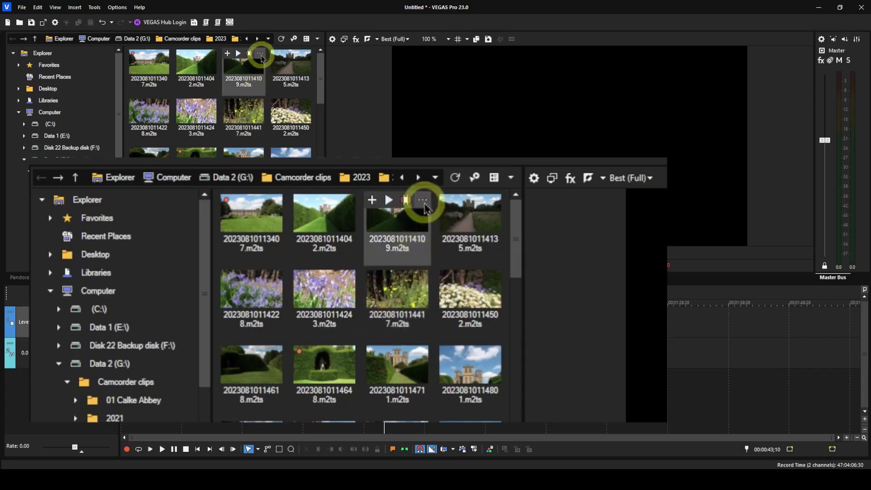
left_click(257, 42)
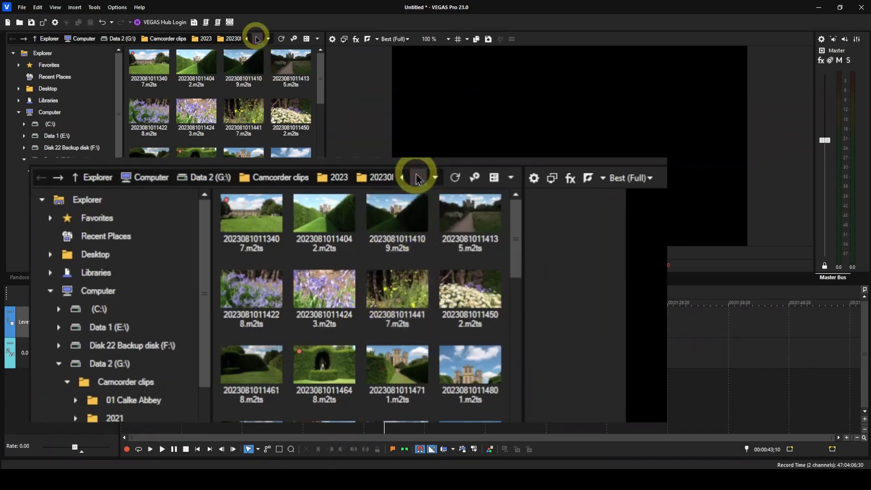
left_click(257, 40)
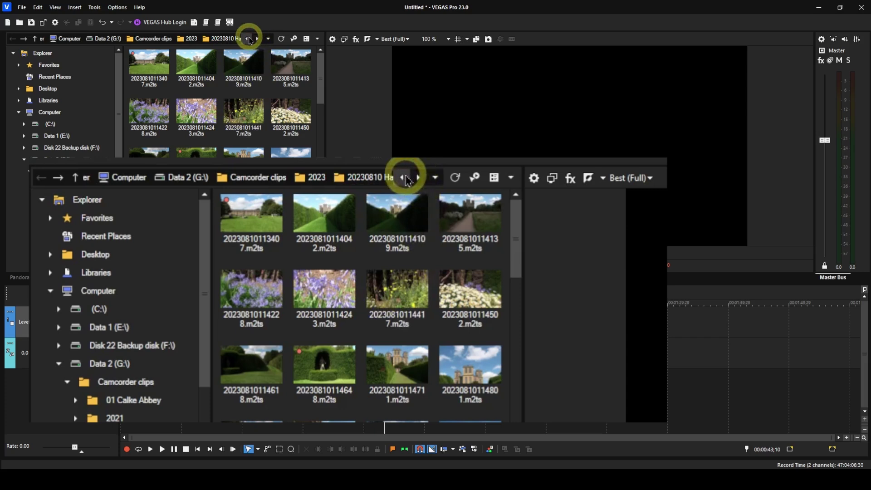
left_click(248, 41)
left_click(248, 41)
left_click(248, 41)
left_click(247, 41)
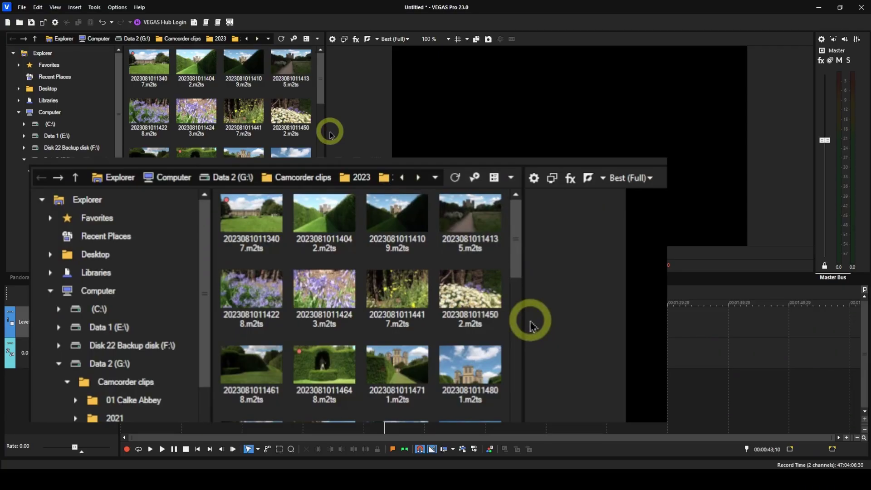
Choose 2023 from the list of parent folders and reopen the clips inside the 20230810 Hardwick Hall folder.
left_click(268, 40)
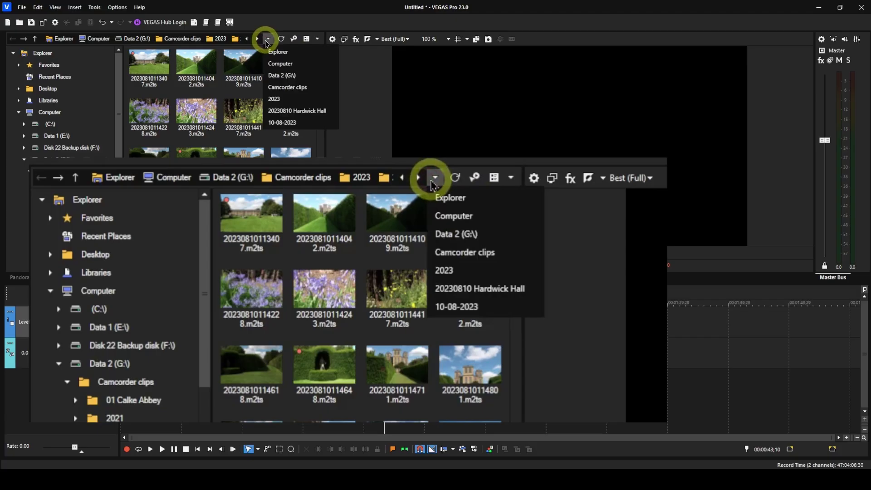
left_click(278, 101)
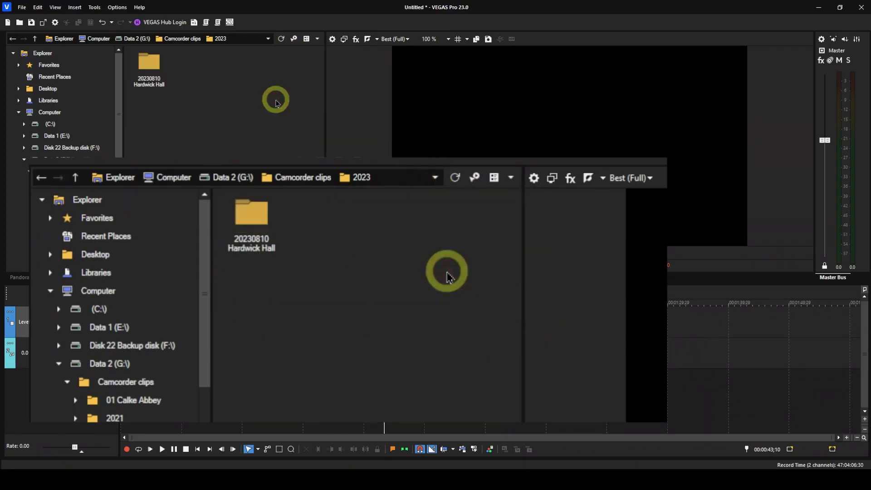
left_click(152, 68)
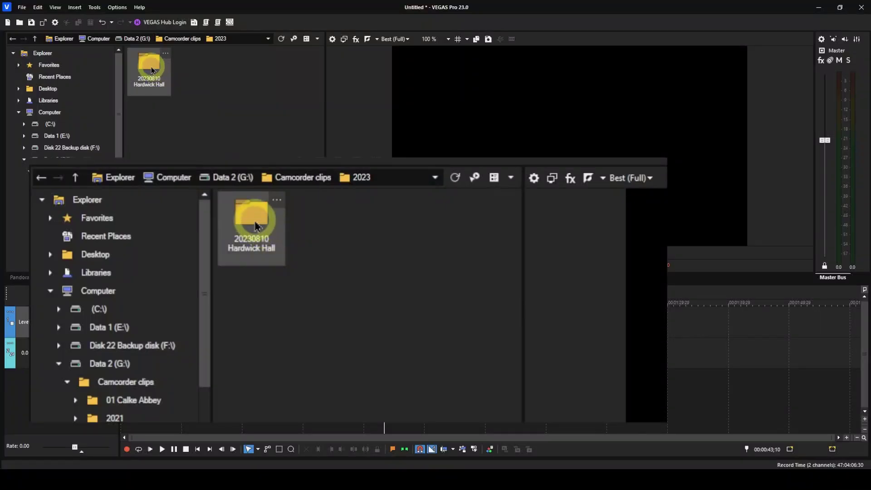
double_click(152, 69)
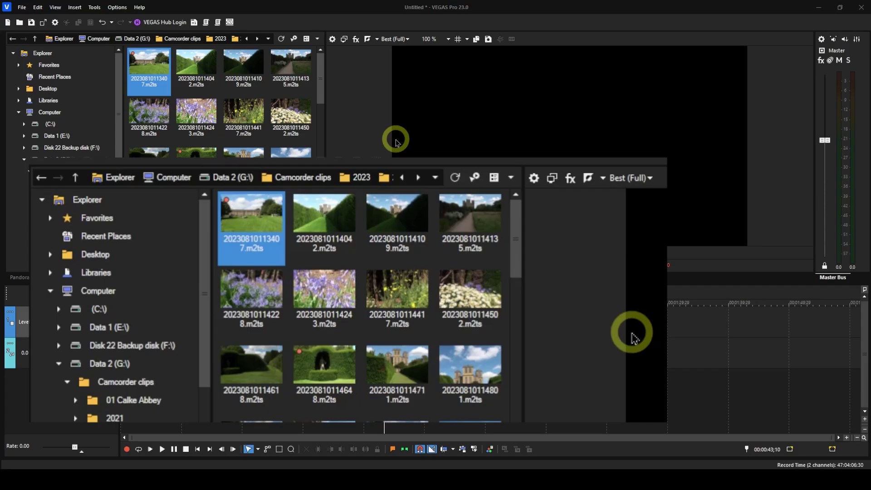
left_click(294, 39)
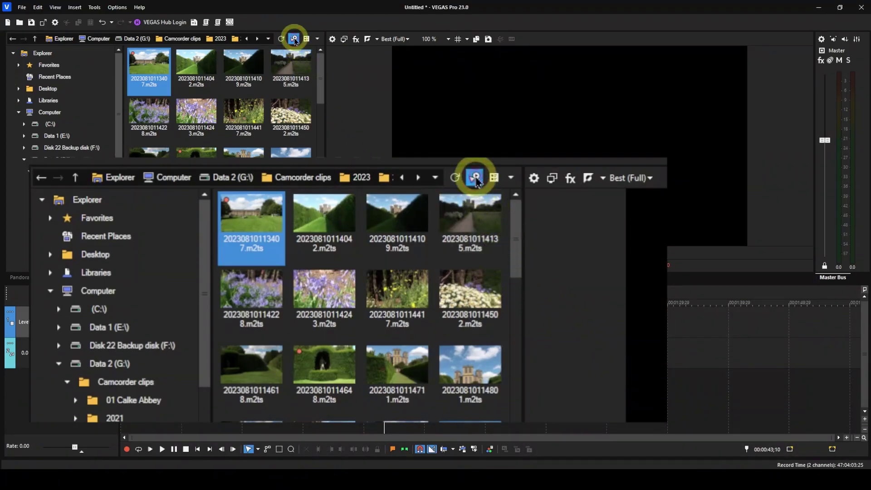
left_click(151, 72)
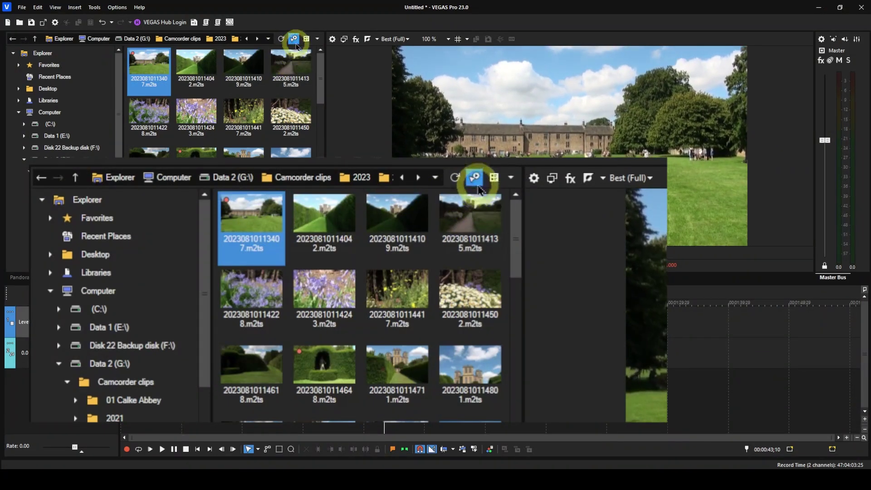
left_click(295, 41)
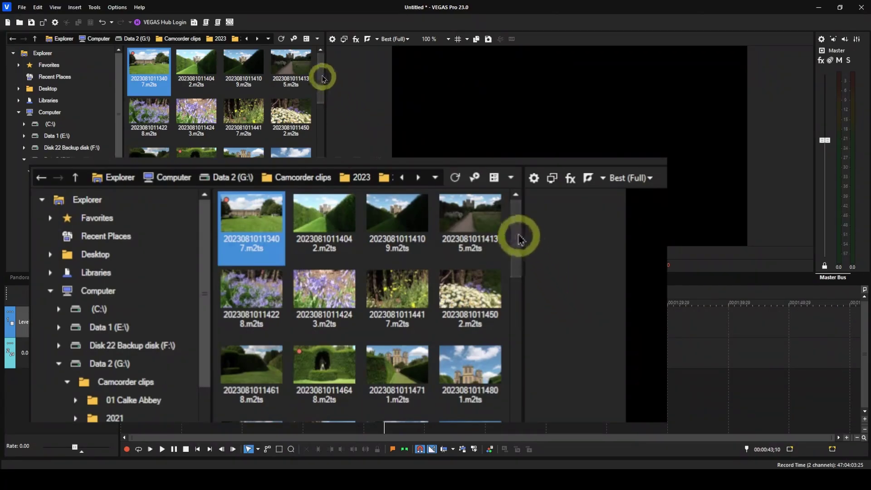
Examine the media browser's view modes and sorting options without changing them.
left_click(317, 40)
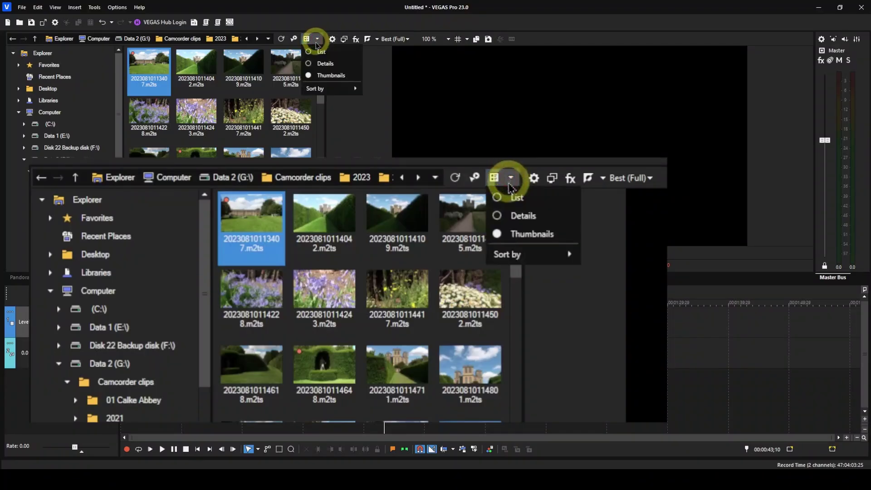
mouse_move(318, 88)
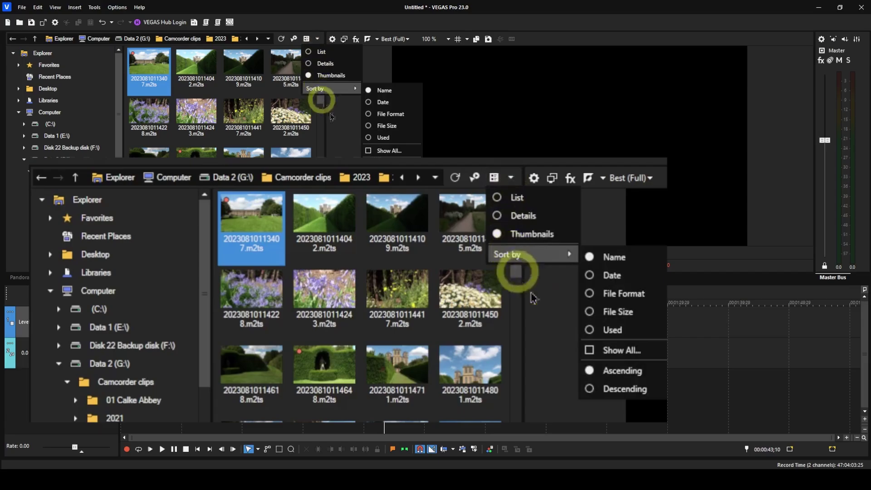
left_click(336, 128)
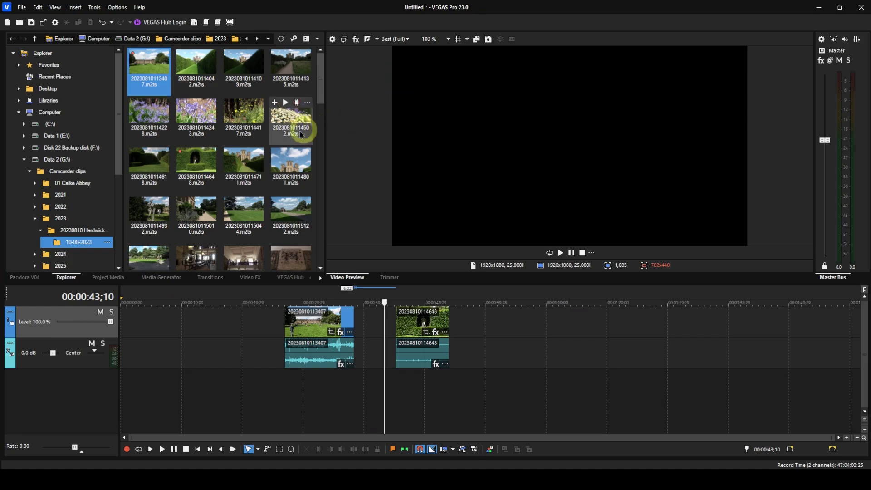
right_click(192, 165)
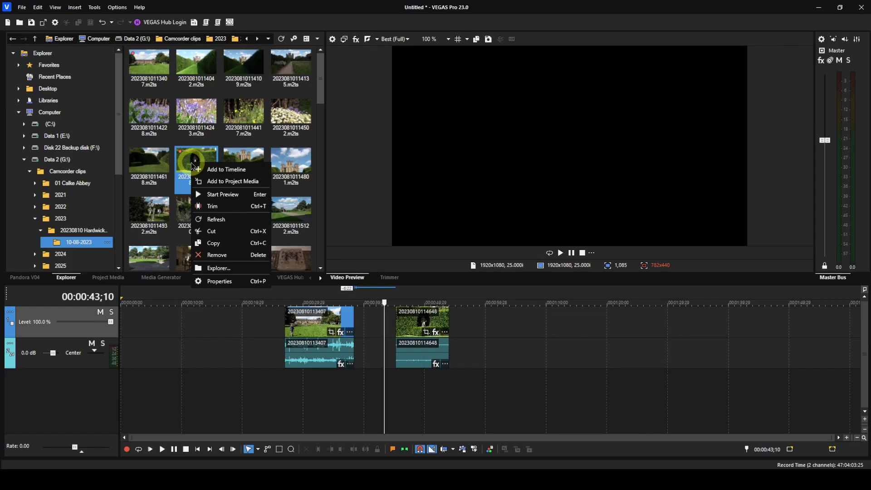
left_click(212, 206)
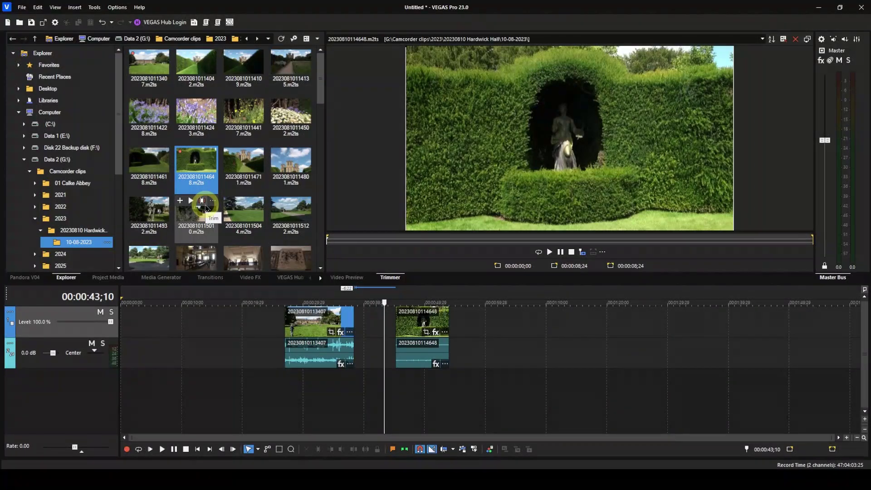
left_click_drag(487, 146, 648, 159)
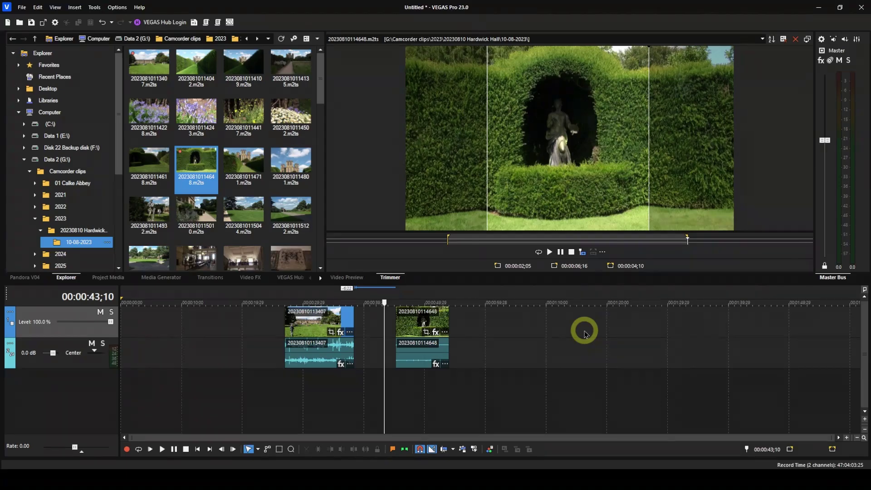
Place the marked Trimmer section on the timeline after the existing clips at two different spots, undoing each placement.
left_click_drag(530, 165, 588, 340)
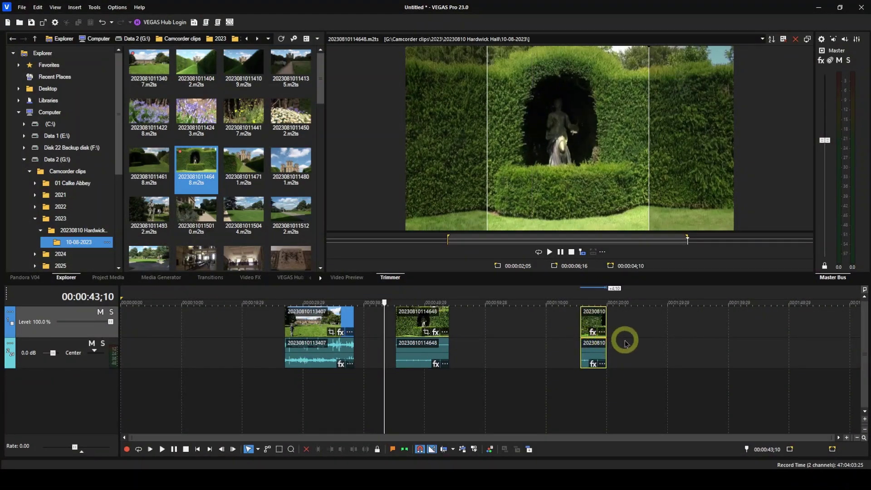
key("ctrl+z")
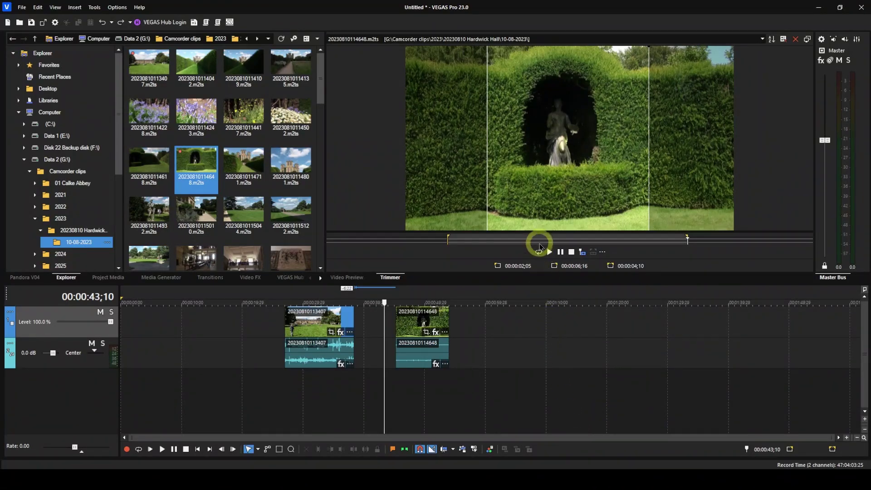
left_click_drag(540, 247, 544, 345)
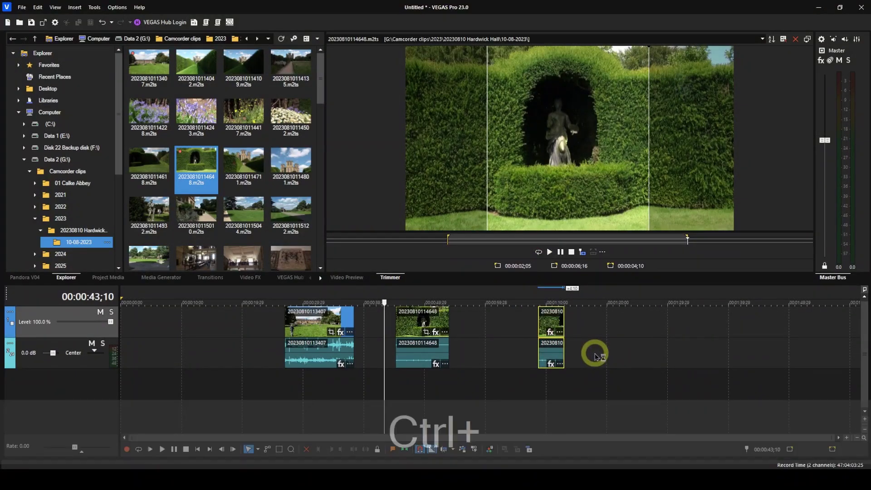
key("ctrl+z")
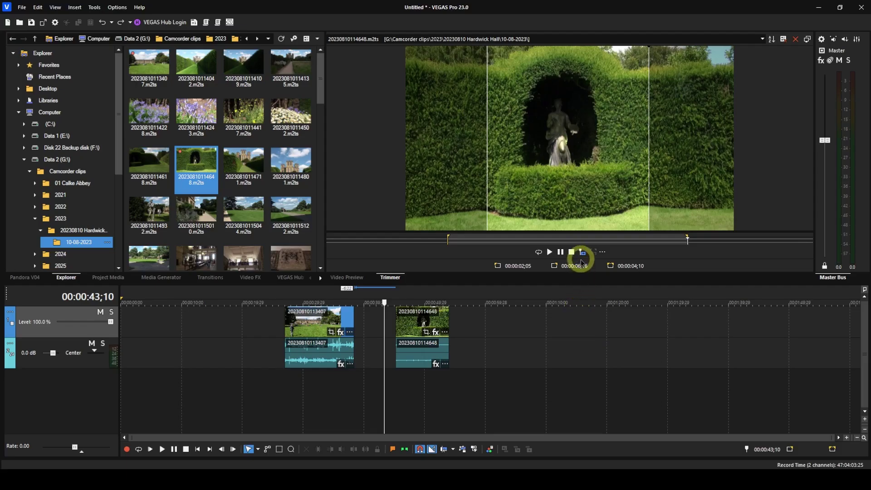
Insert the marked section at the timeline cursor, first at 00:01:11;04 and again at 00:01:15;15, undoing each insertion.
left_click(554, 300)
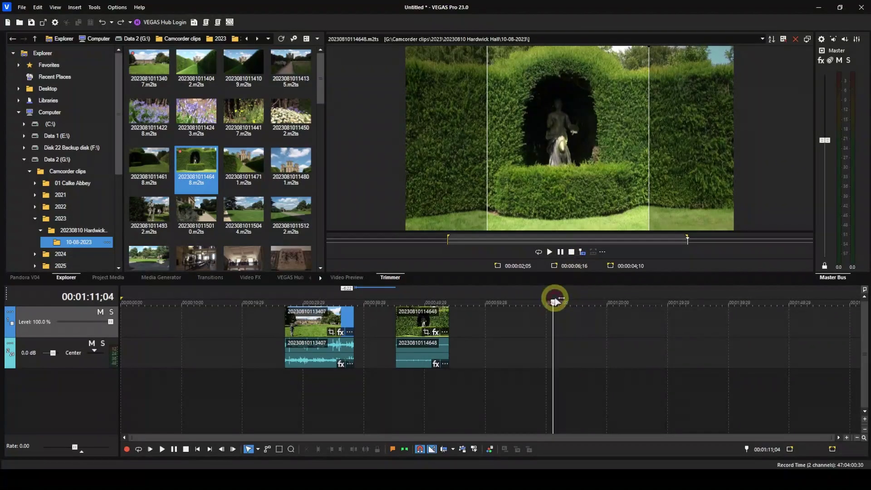
left_click(583, 252)
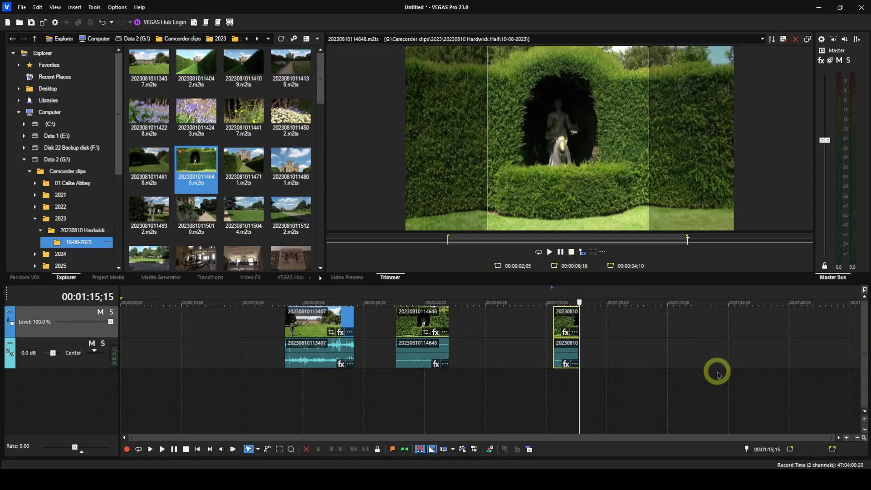
key("ctrl+z")
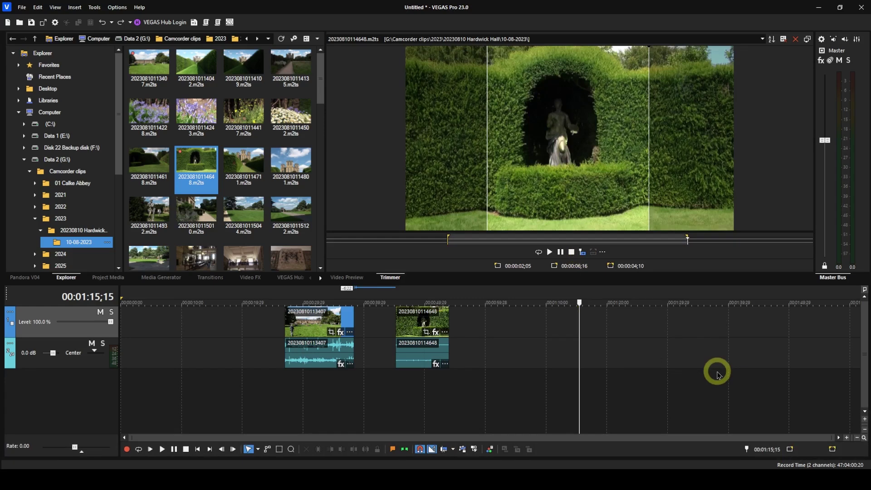
key("a")
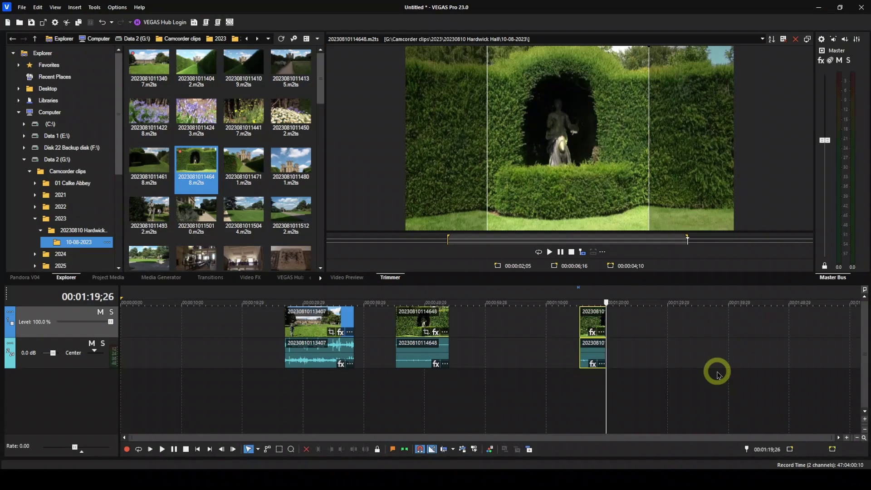
key("ctrl+z")
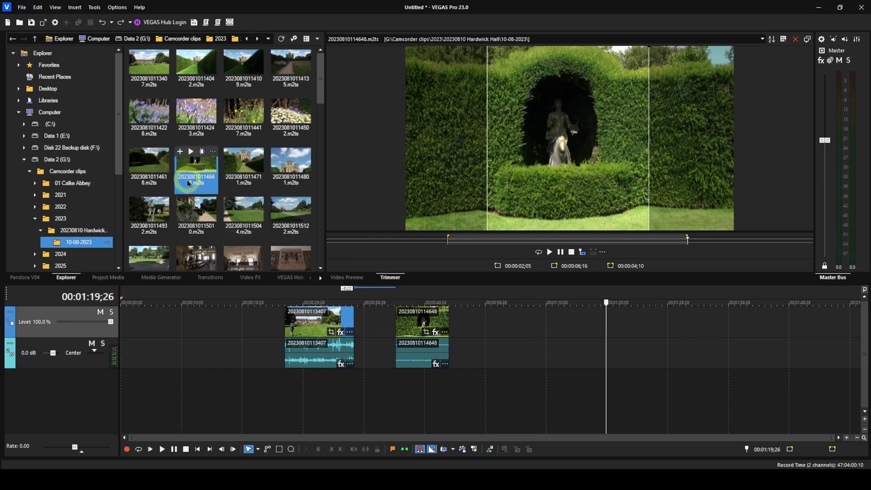
right_click(199, 172)
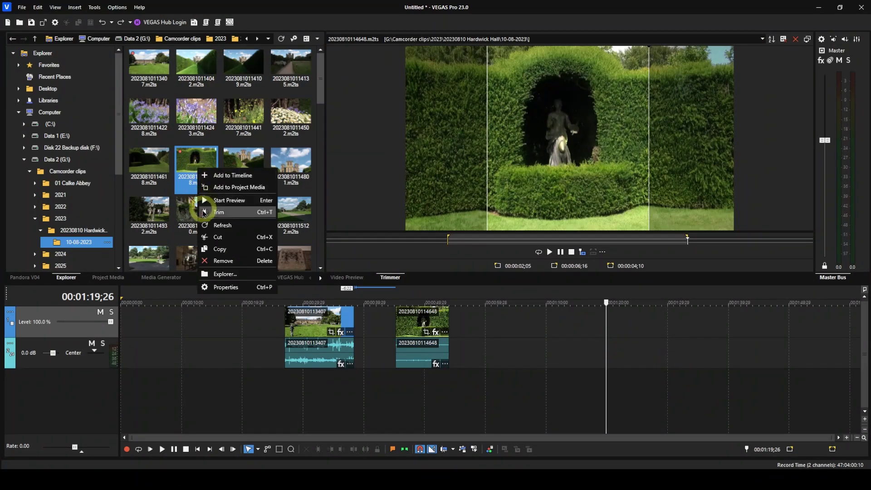
left_click(221, 262)
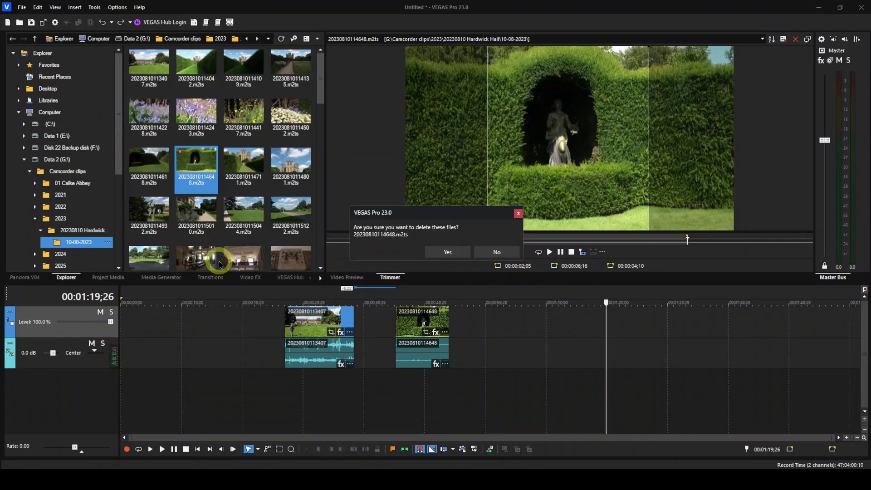
left_click(493, 252)
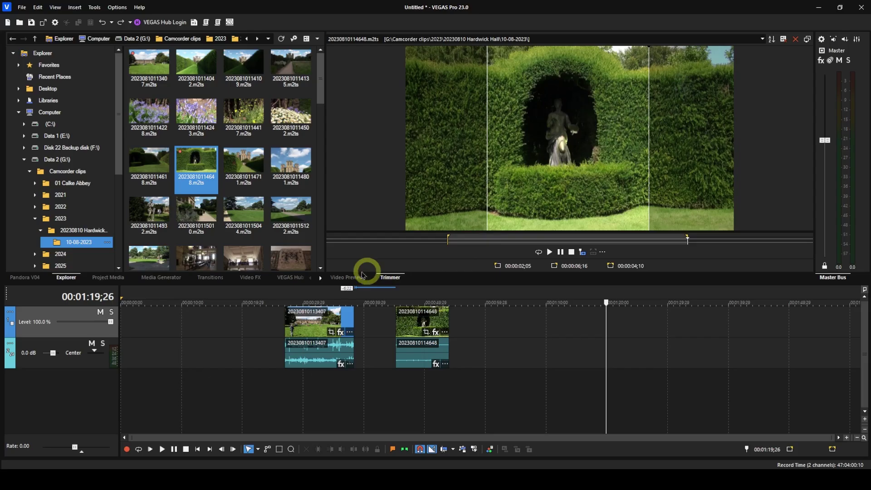
left_click(348, 278)
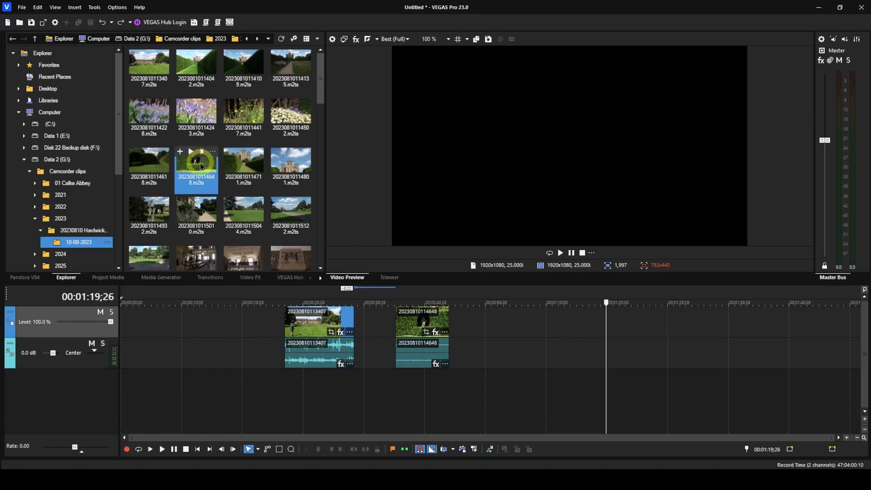
right_click(193, 171)
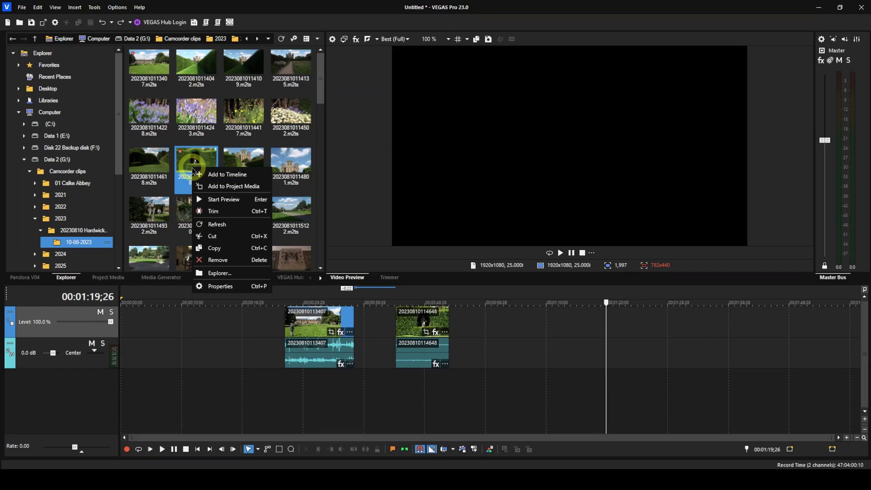
left_click(233, 334)
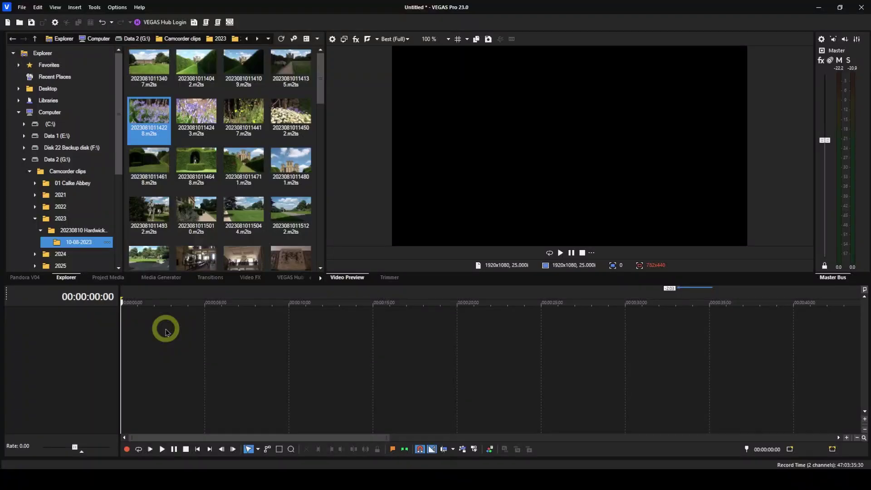
mouse_move(255, 169)
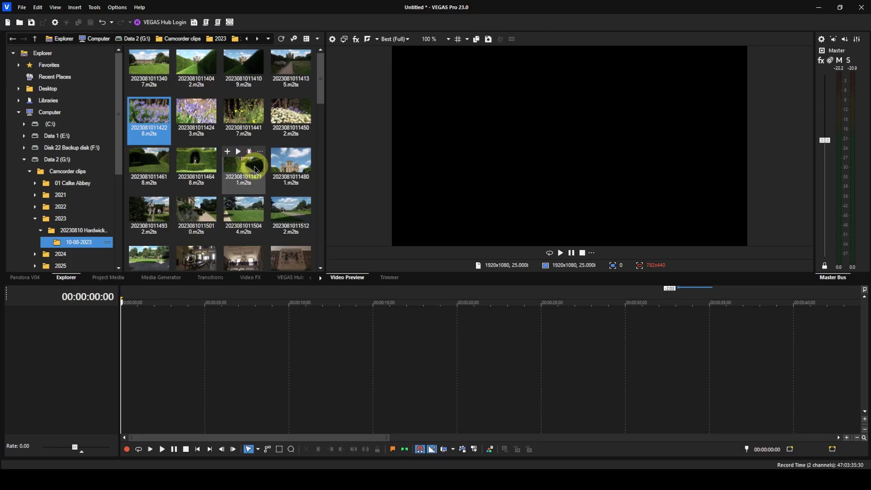
left_click(255, 169, "shift")
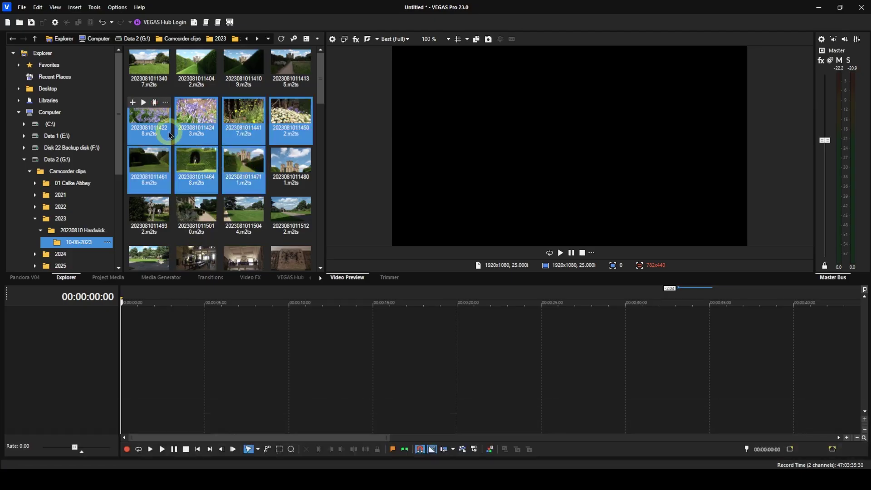
left_click_drag(158, 125, 125, 341)
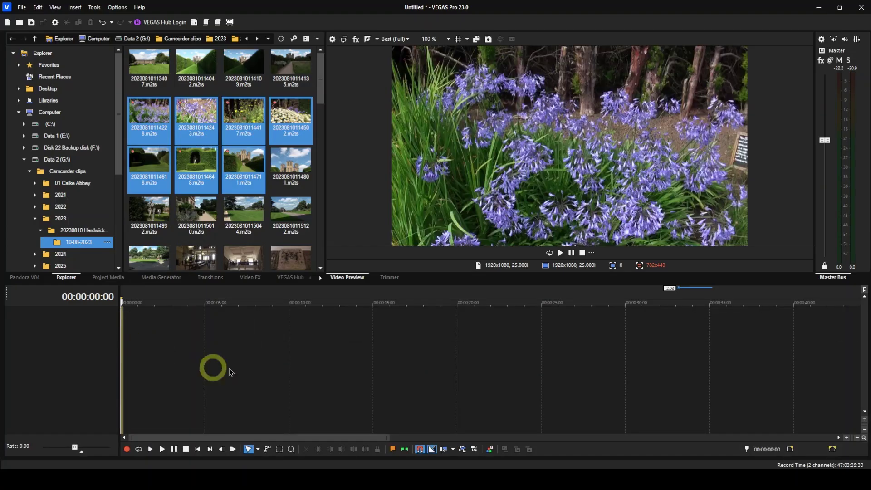
scroll(304, 368, "down", 2)
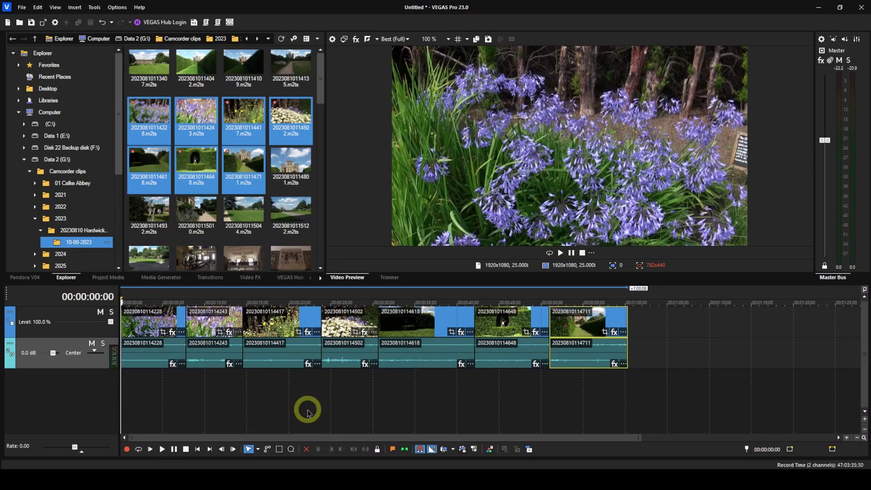
left_click(233, 297)
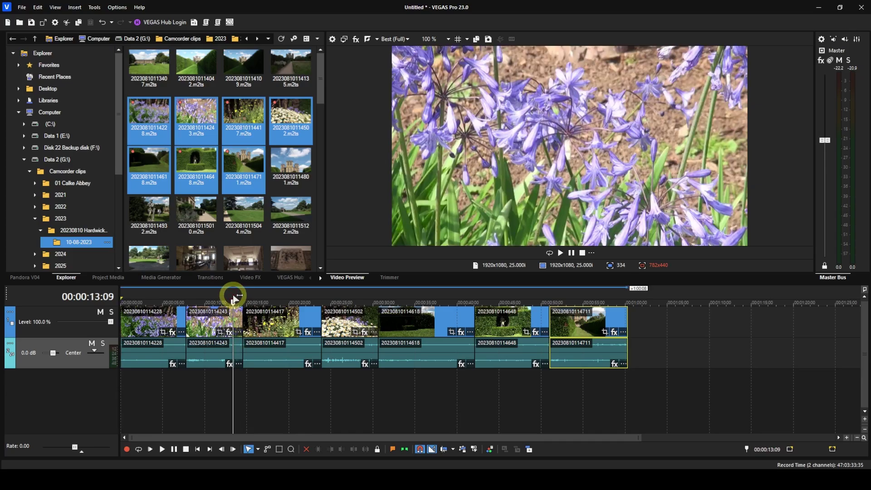
key("space")
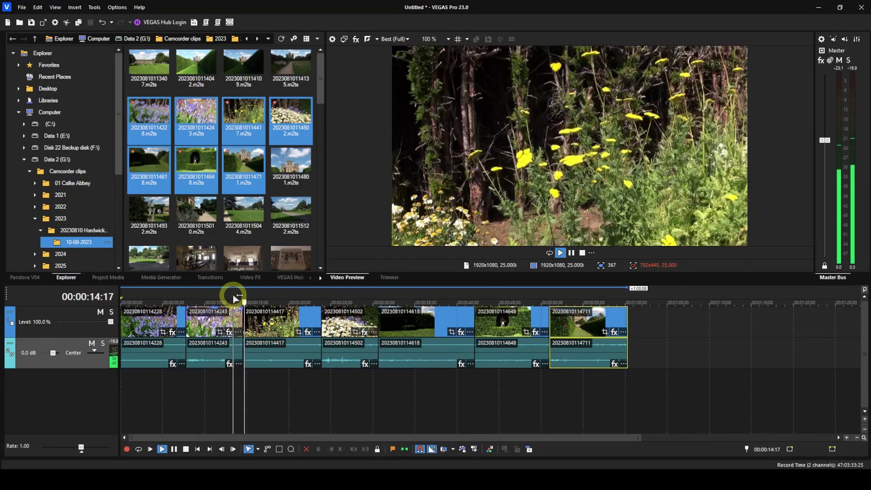
key("space")
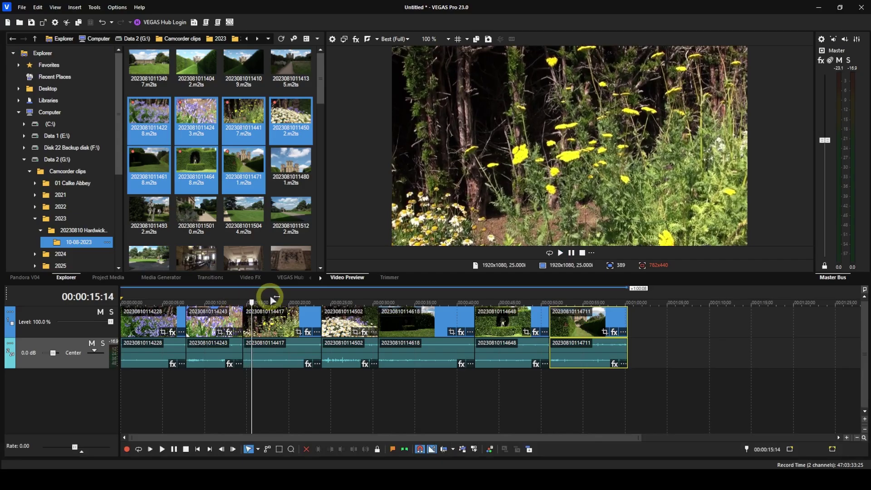
left_click(365, 297)
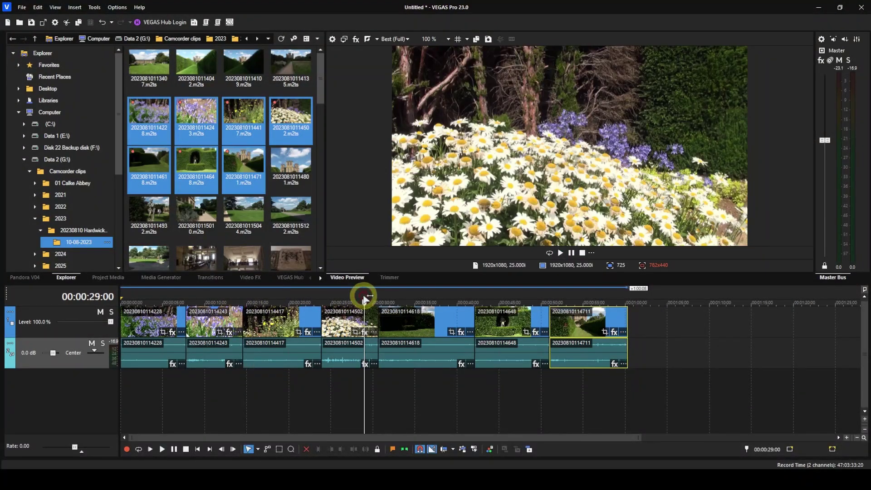
key("space")
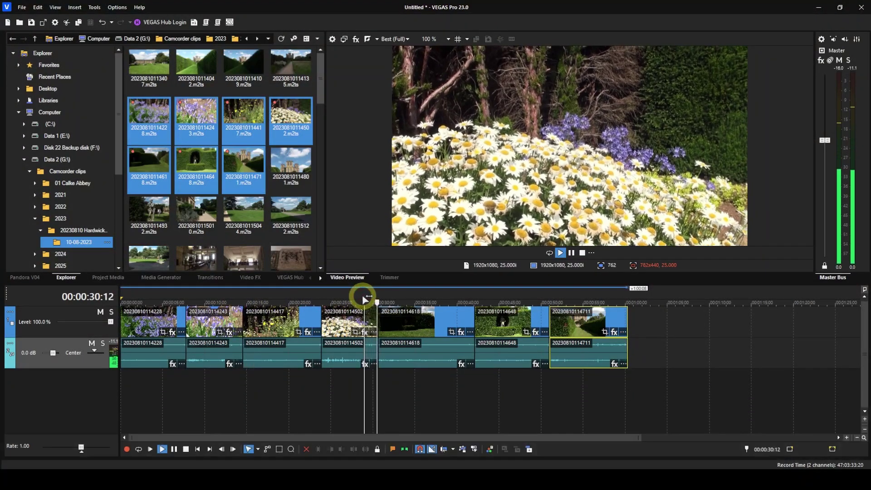
key("space")
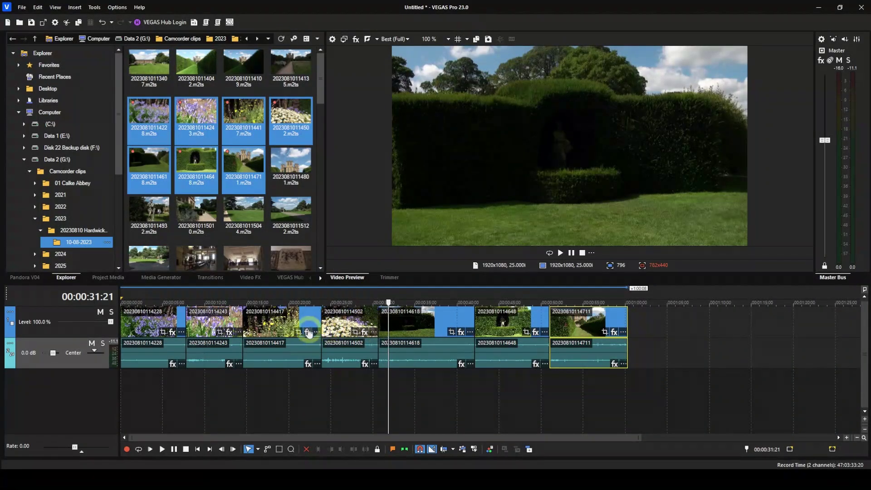
scroll(242, 335, "up", 2)
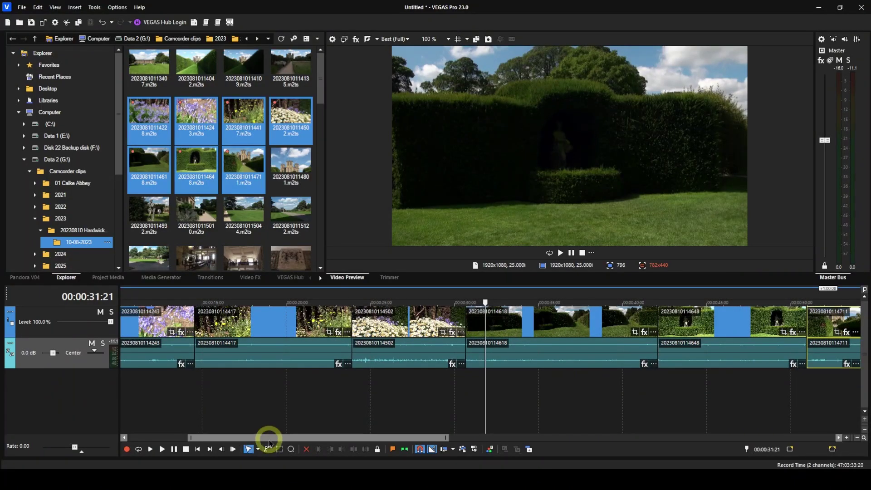
left_click_drag(267, 438, 198, 436)
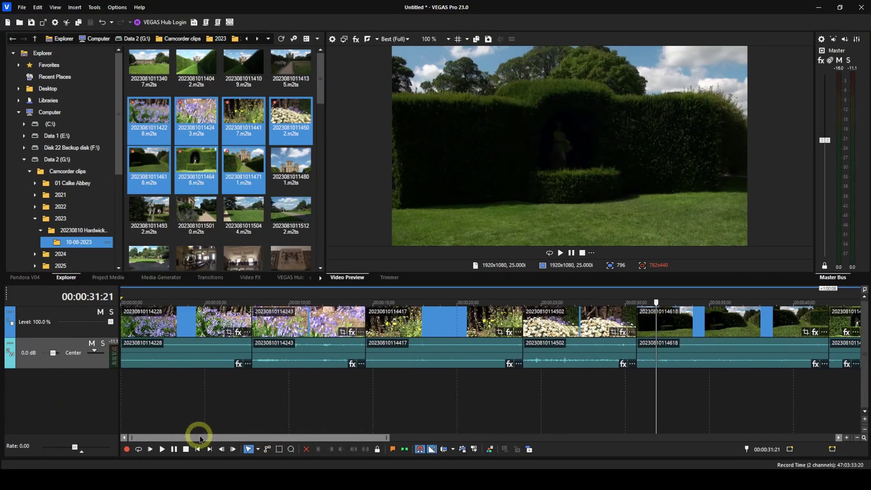
left_click(343, 301)
scroll(353, 420, "up", 1)
scroll(354, 422, "up", 1)
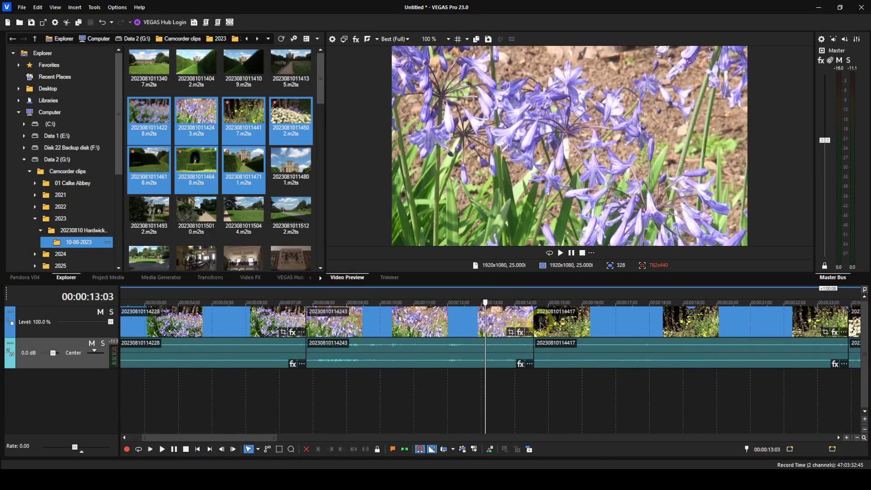
left_click_drag(532, 323, 509, 323)
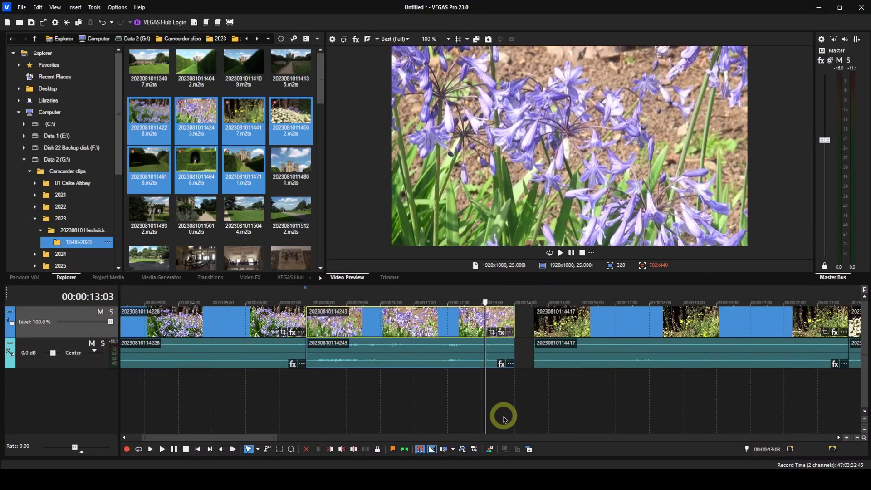
scroll(532, 412, "down", 3)
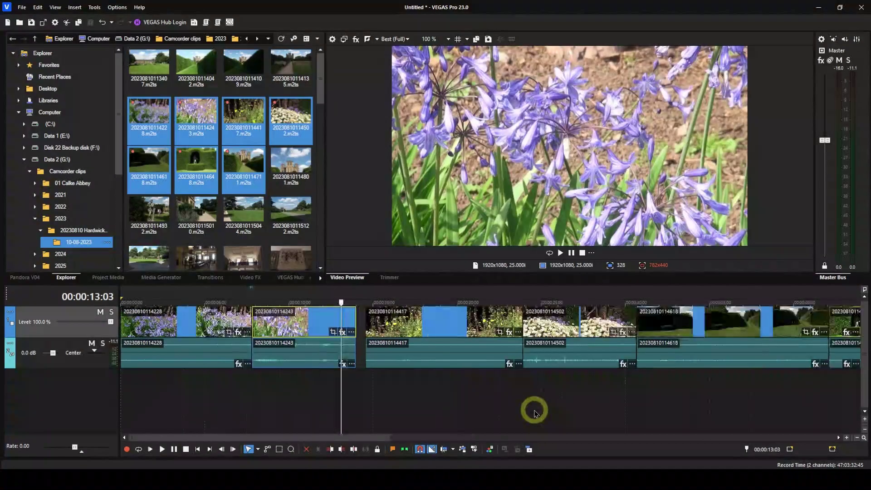
scroll(535, 413, "down", 1)
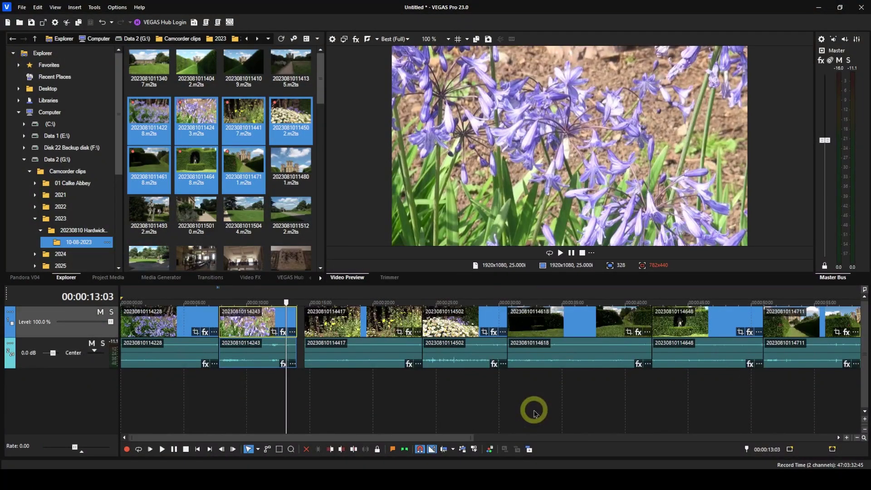
left_click(497, 289)
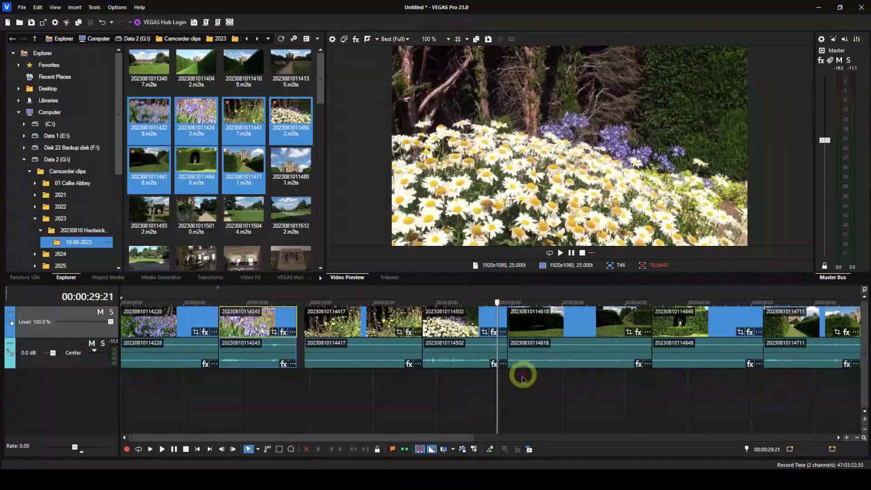
scroll(514, 410, "up", 2)
scroll(516, 413, "up", 3)
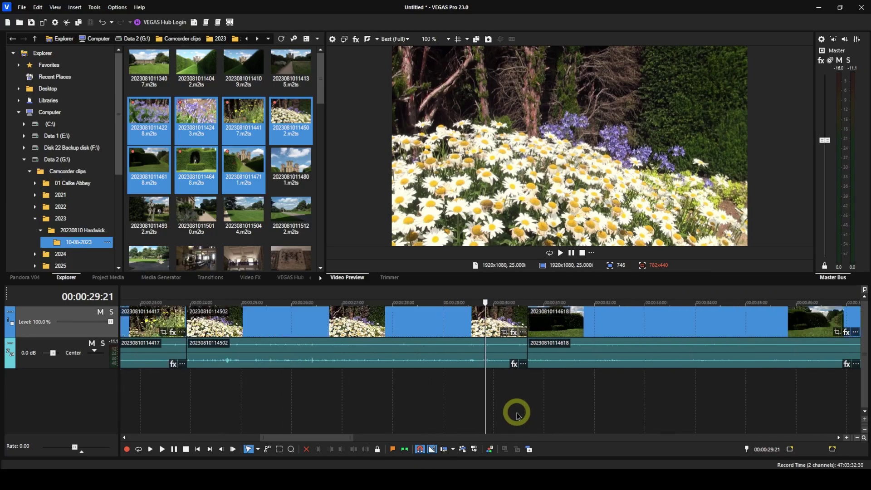
left_click_drag(526, 326, 505, 319)
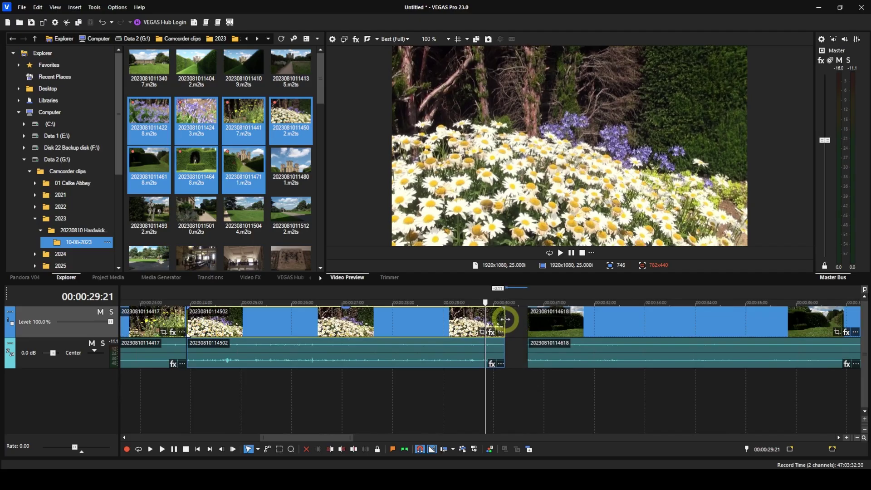
scroll(447, 390, "down", 5)
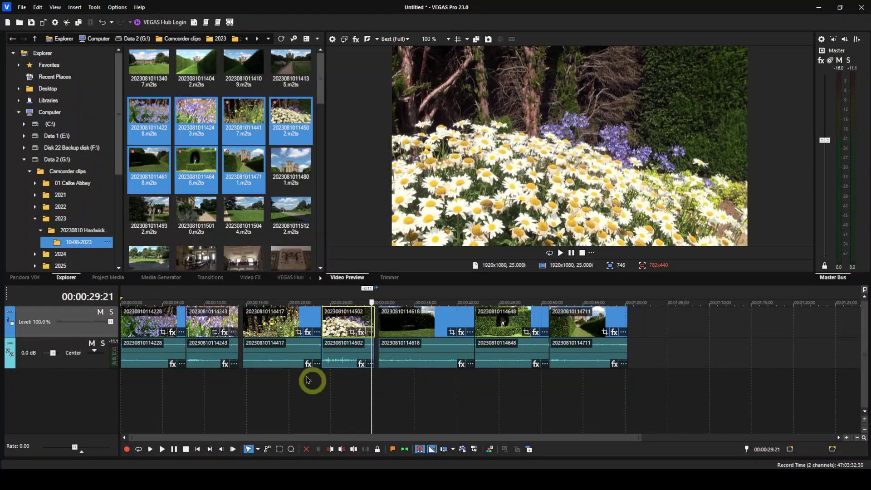
left_click(227, 295)
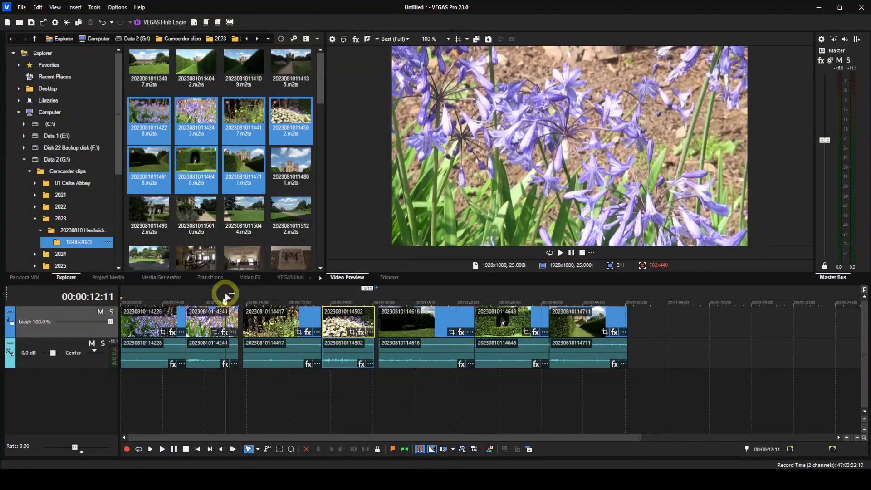
key("space")
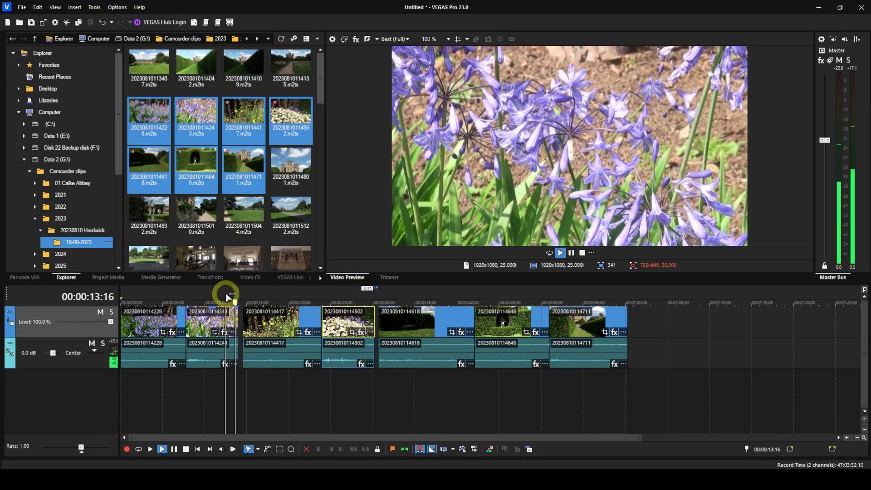
left_click(364, 295)
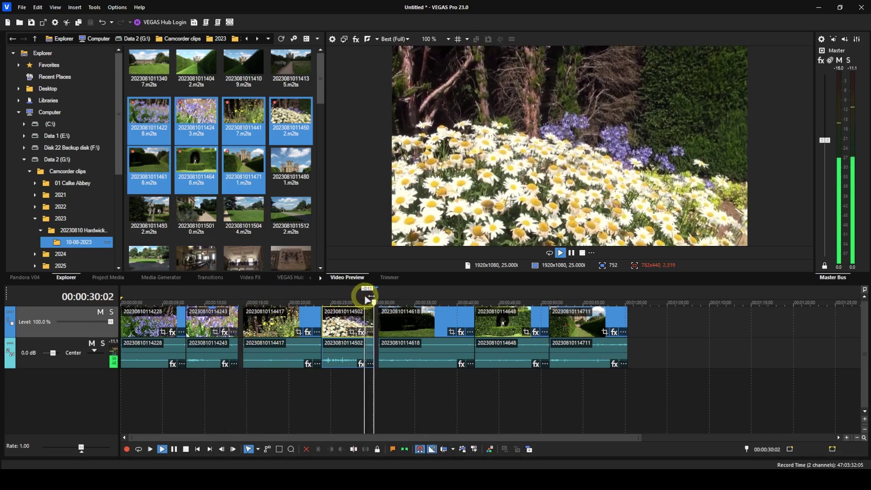
key("space")
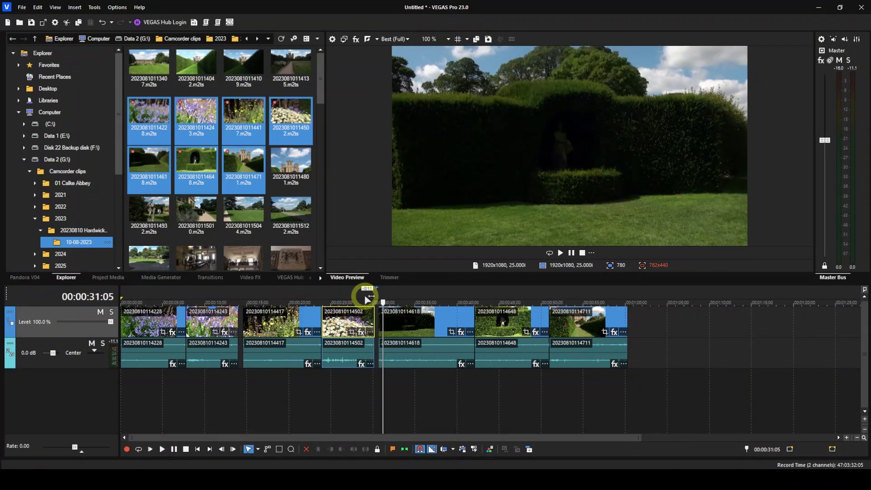
left_click(233, 299)
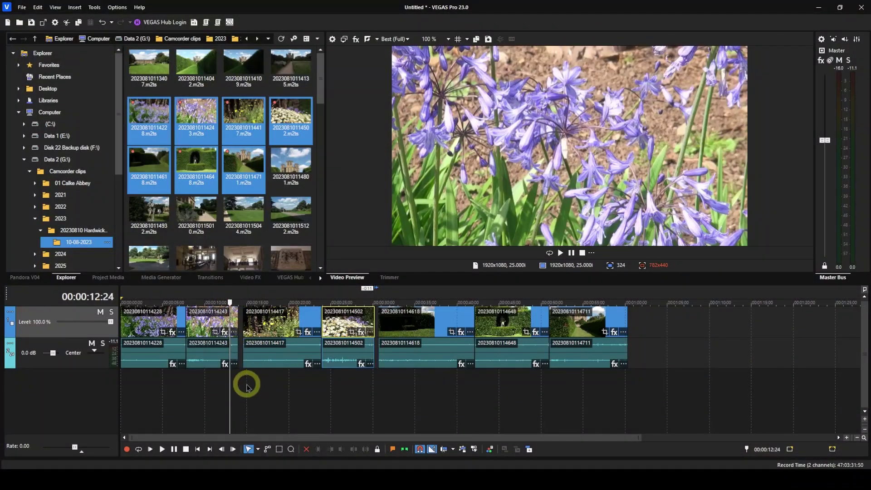
scroll(247, 381, "up", 2)
scroll(350, 412, "up", 2)
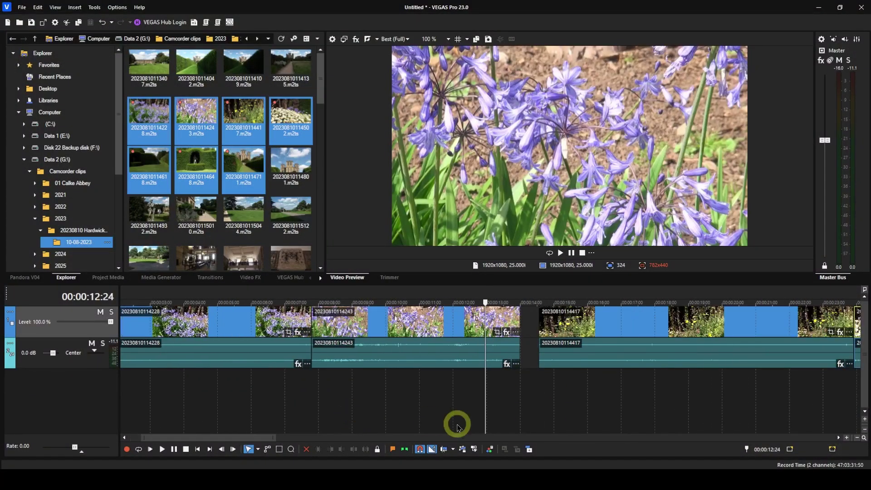
scroll(457, 423, "up", 2)
scroll(530, 396, "up", 1)
scroll(550, 400, "up", 2)
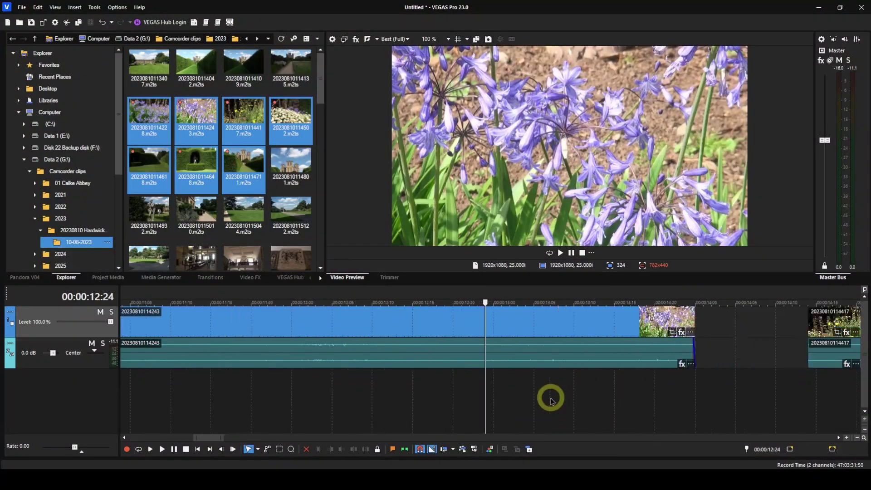
scroll(608, 404, "up", 1)
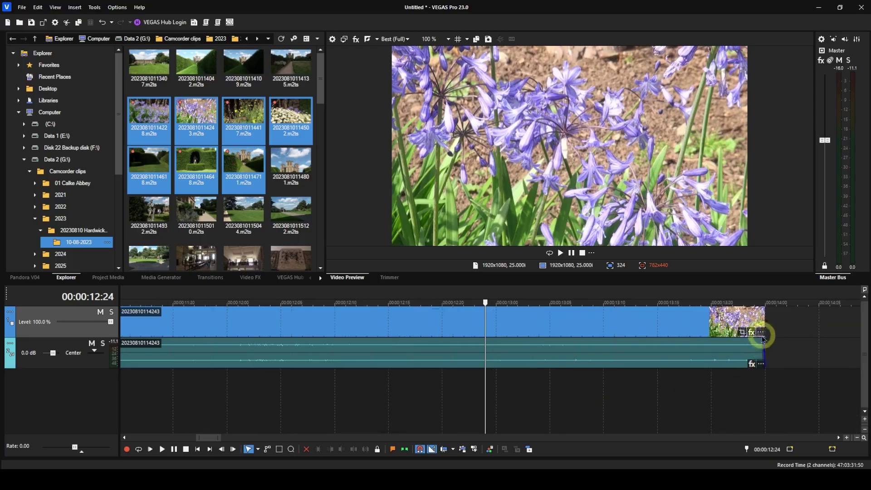
left_click_drag(762, 318, 728, 313)
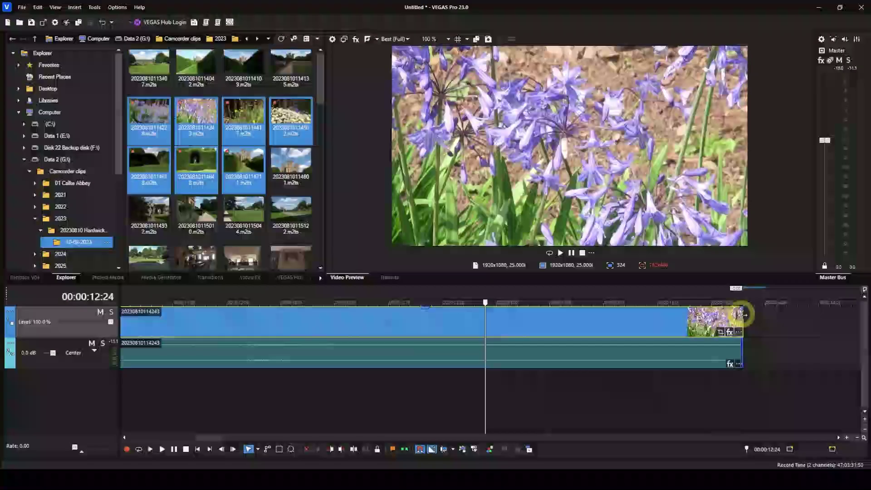
scroll(721, 386, "down", 3)
scroll(651, 380, "down", 5)
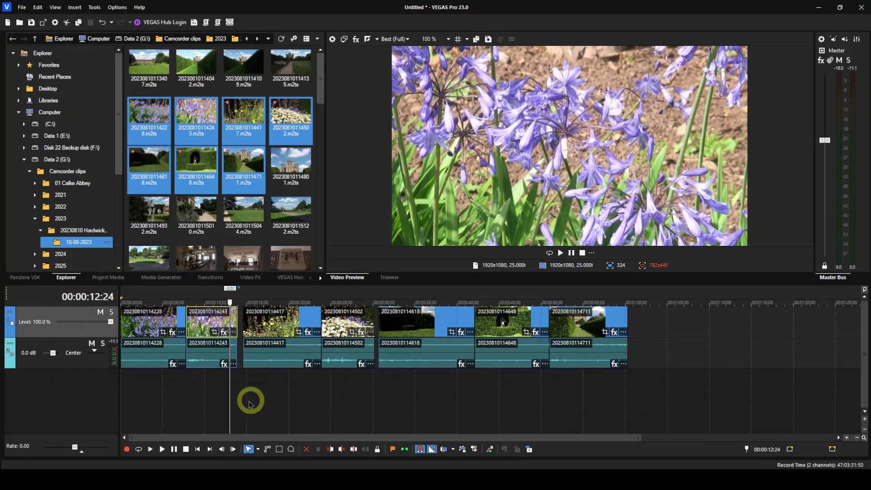
scroll(222, 379, "up", 3)
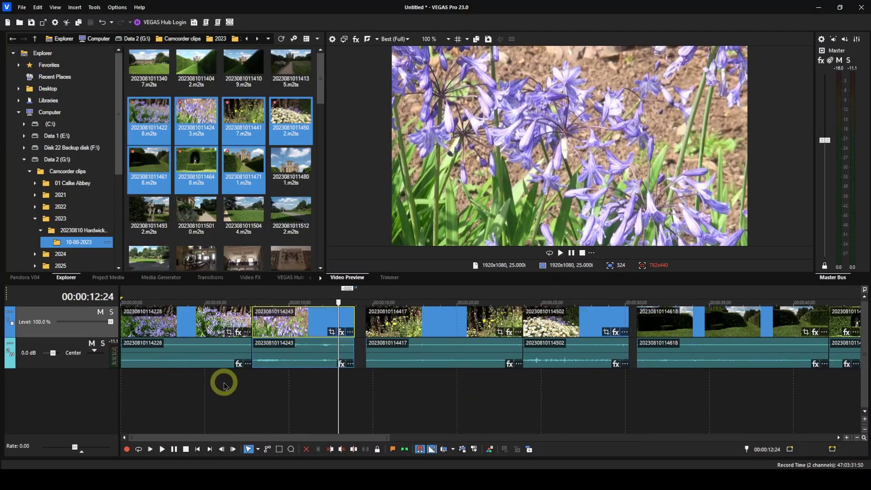
scroll(254, 390, "up", 3)
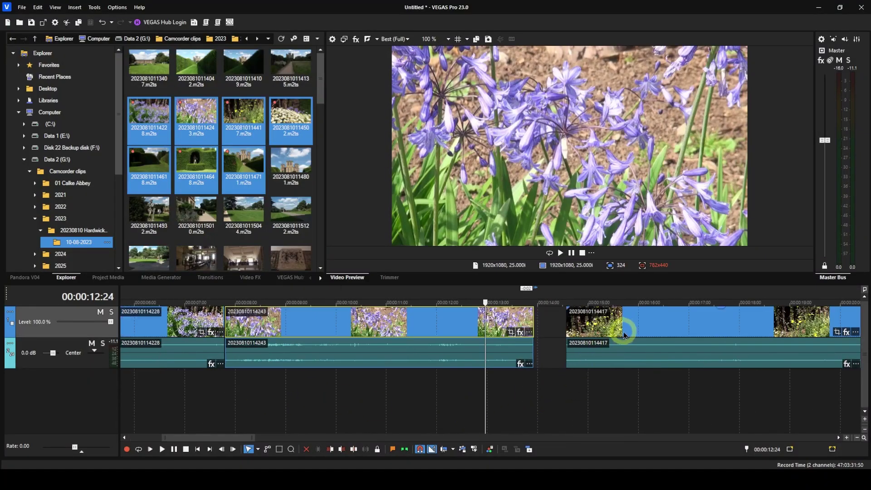
left_click_drag(633, 321, 503, 328)
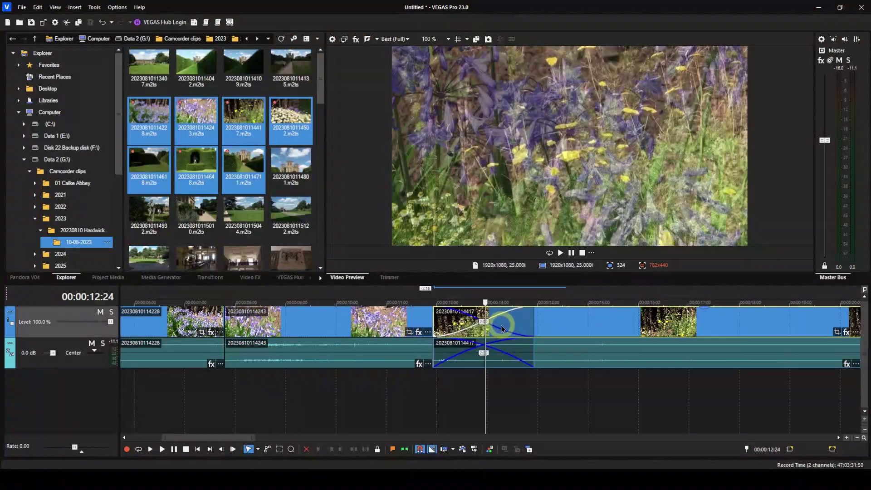
scroll(416, 412, "down", 5)
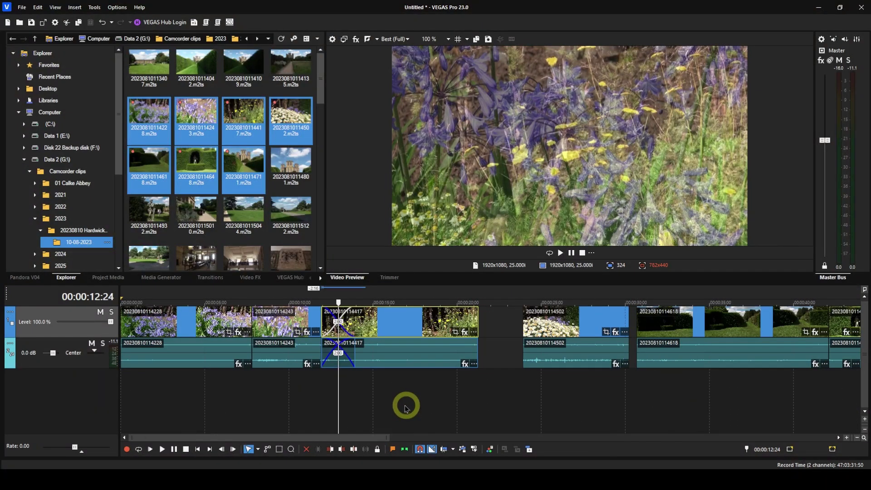
left_click(299, 383)
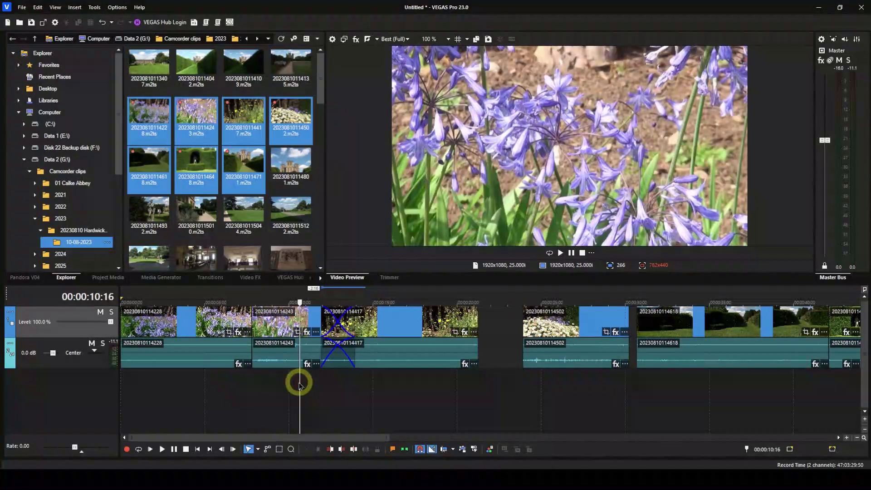
key("space")
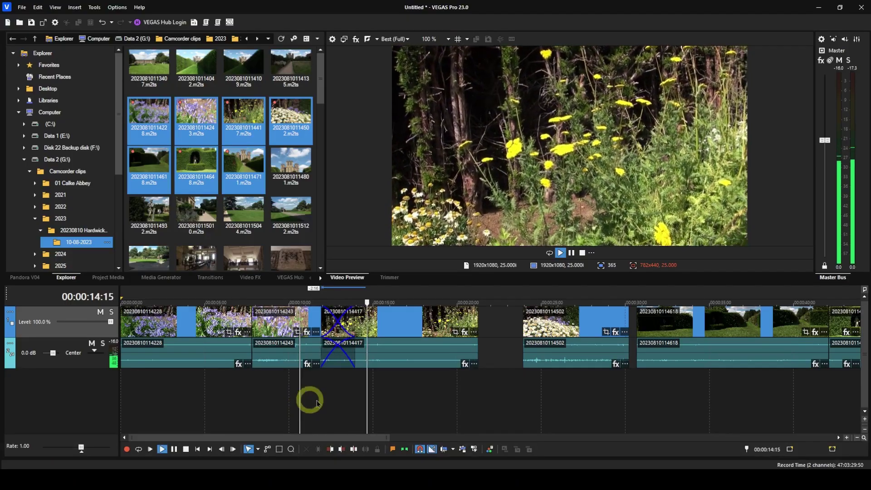
key("space")
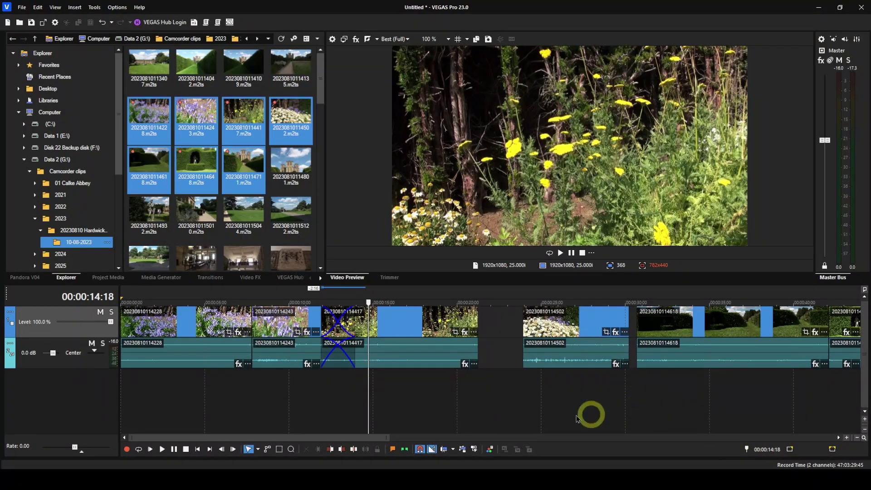
left_click_drag(361, 436, 464, 449)
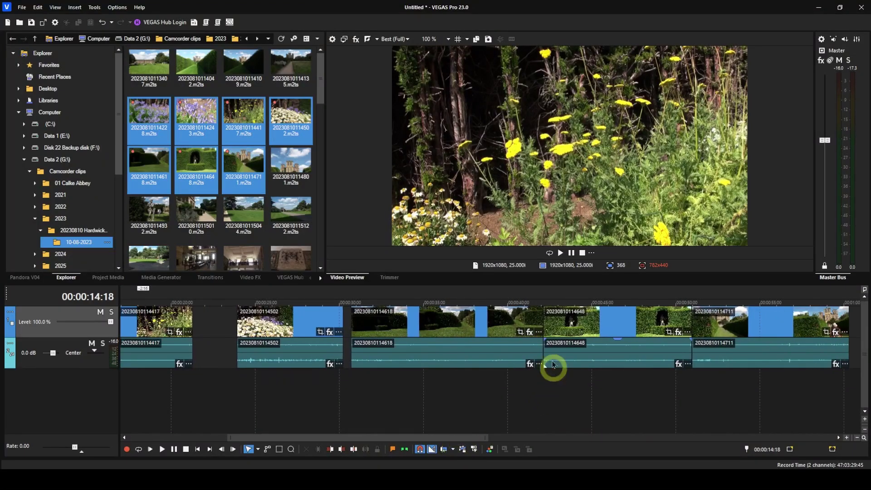
left_click(539, 383)
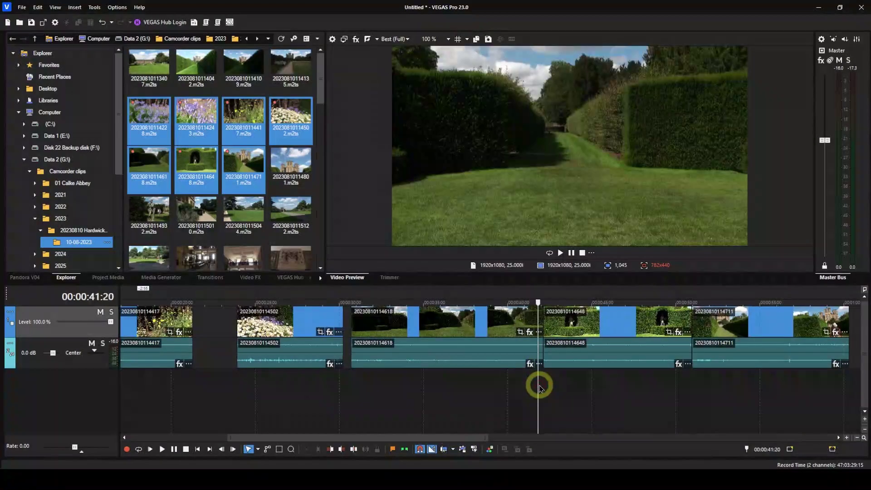
scroll(549, 384, "up", 3)
scroll(550, 386, "up", 3)
scroll(546, 390, "up", 3)
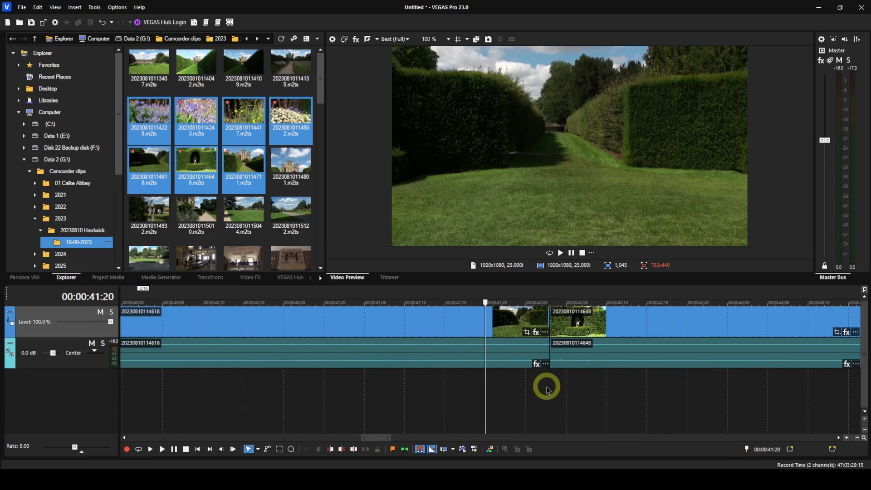
left_click_drag(620, 324, 542, 335)
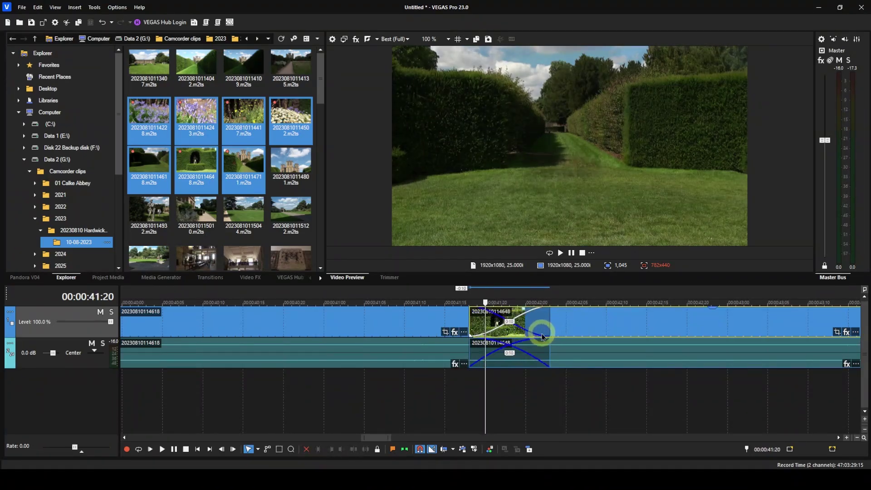
scroll(527, 397, "down", 5)
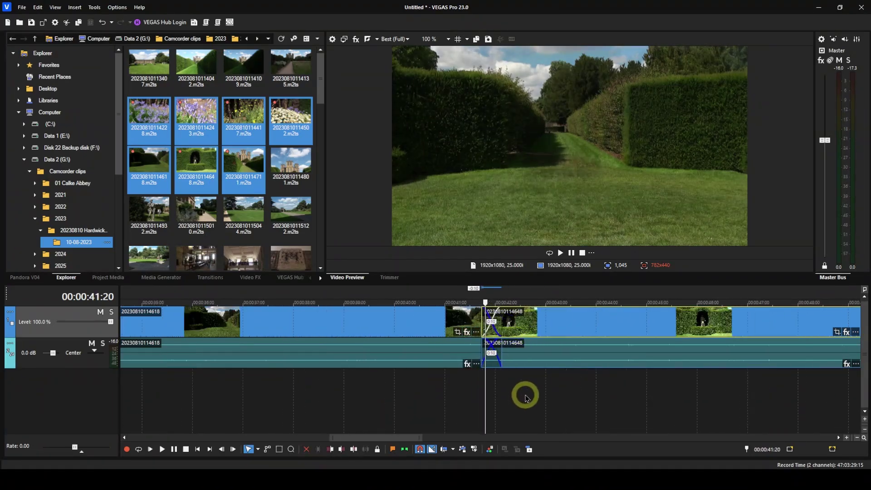
scroll(527, 398, "down", 3)
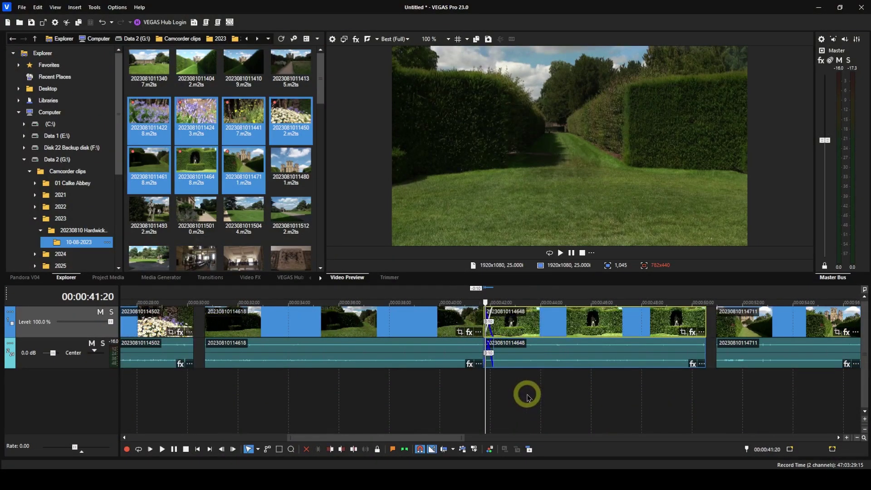
left_click(474, 388)
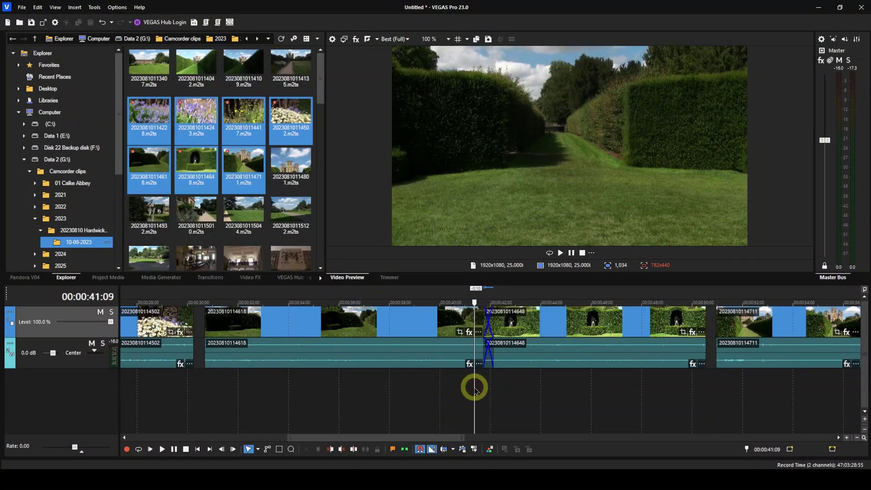
left_click(162, 450)
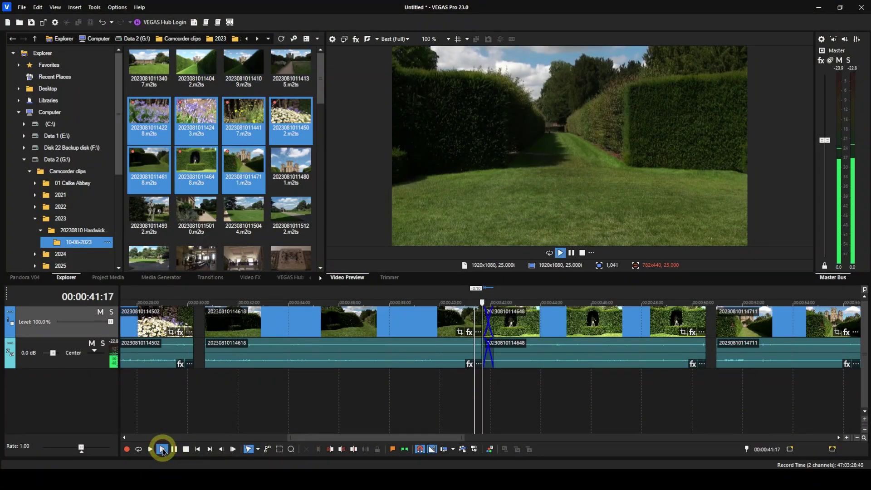
left_click(295, 405)
key("space")
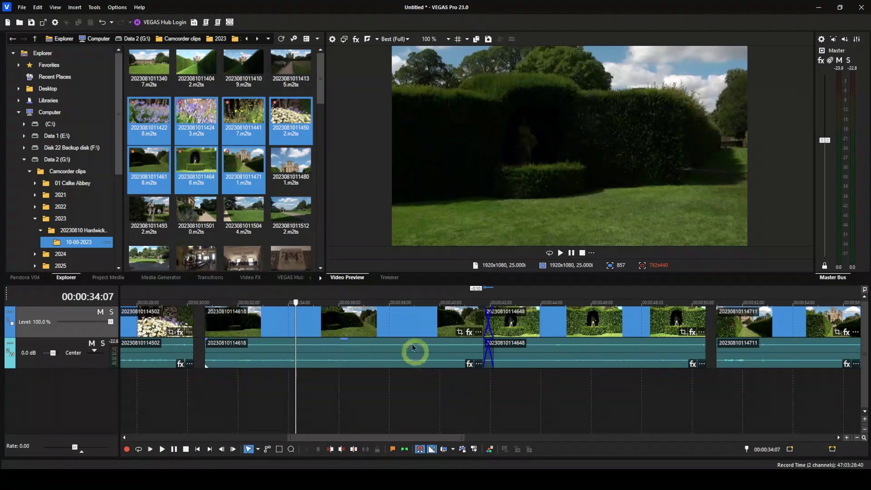
Review the automatic overlap and cut-to-overlap conversion settings in the Editing preferences, then leave the preferences without making changes.
left_click(117, 8)
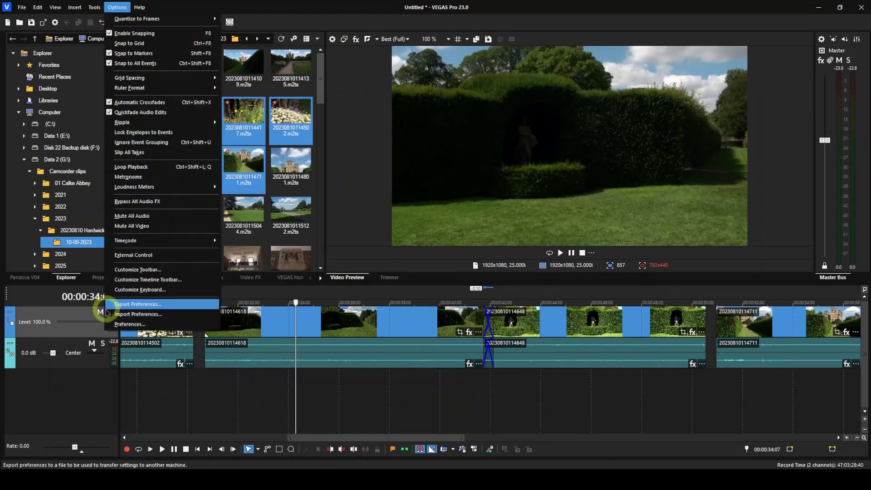
left_click(121, 324)
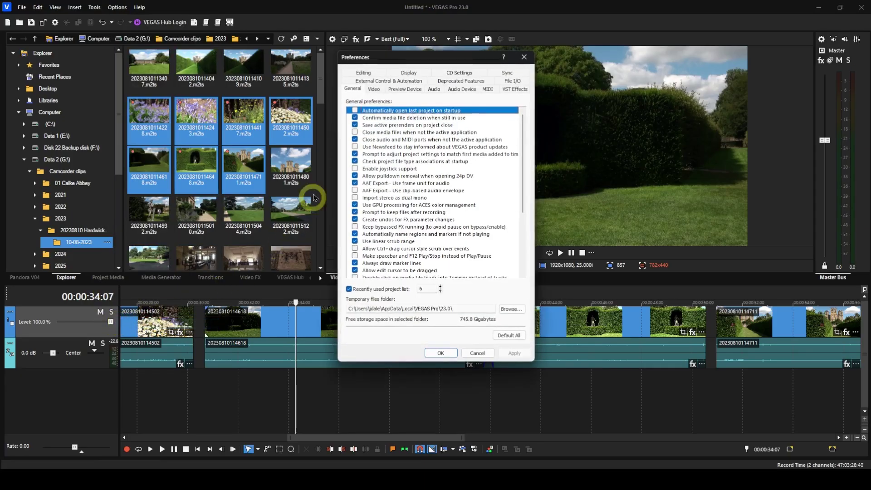
left_click(365, 73)
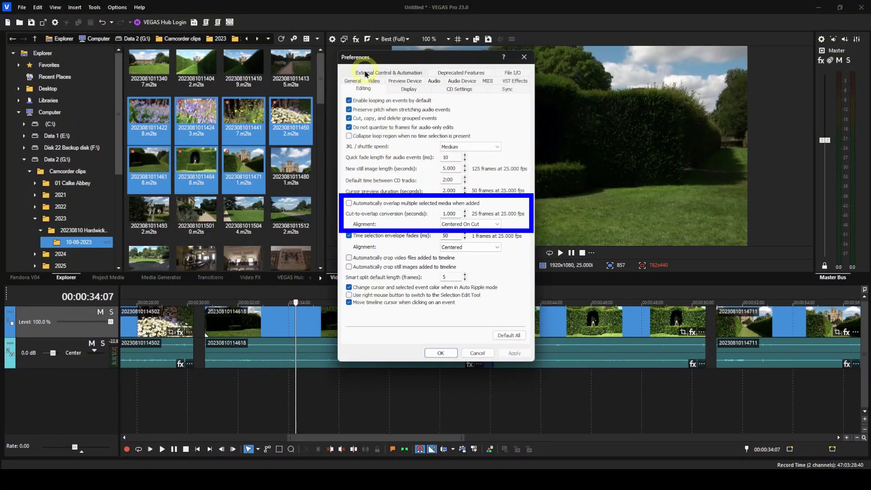
left_click(470, 354)
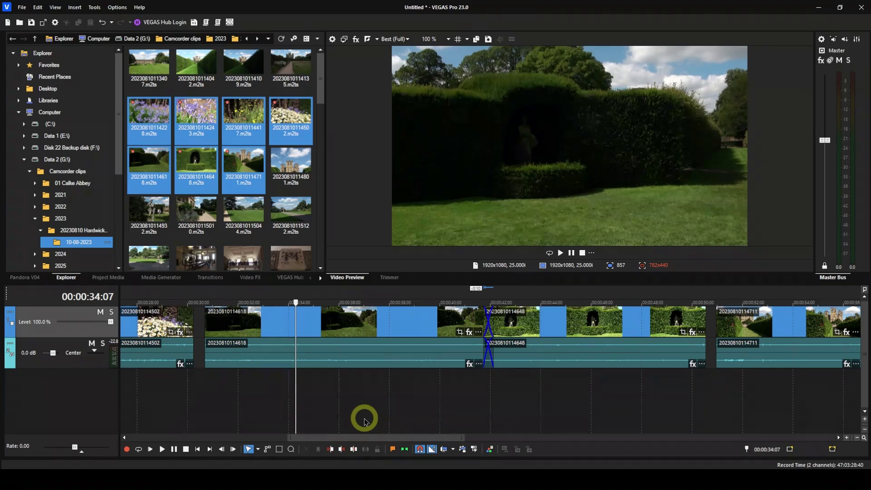
left_click(212, 281)
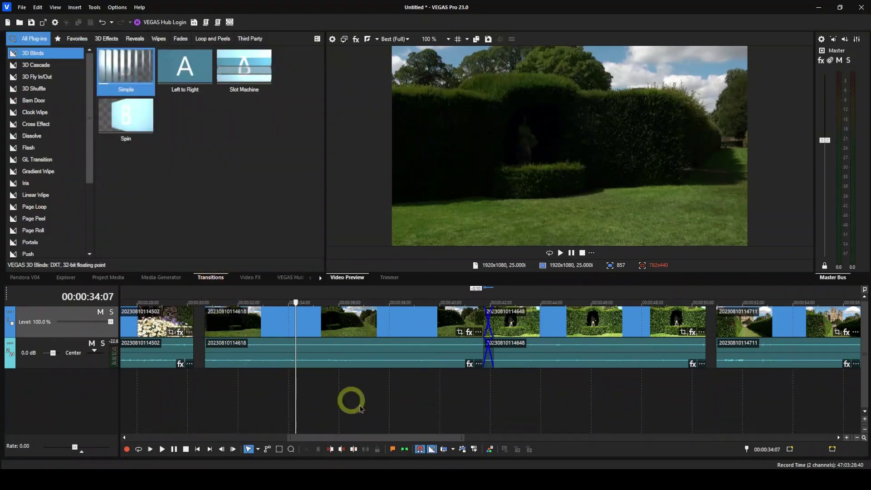
left_click(532, 331)
left_click_drag(532, 331, 490, 335)
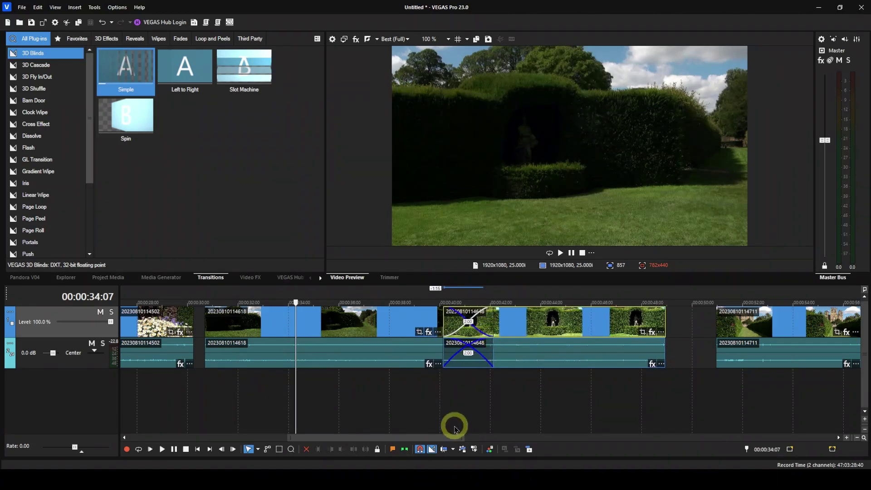
left_click_drag(126, 68, 456, 325)
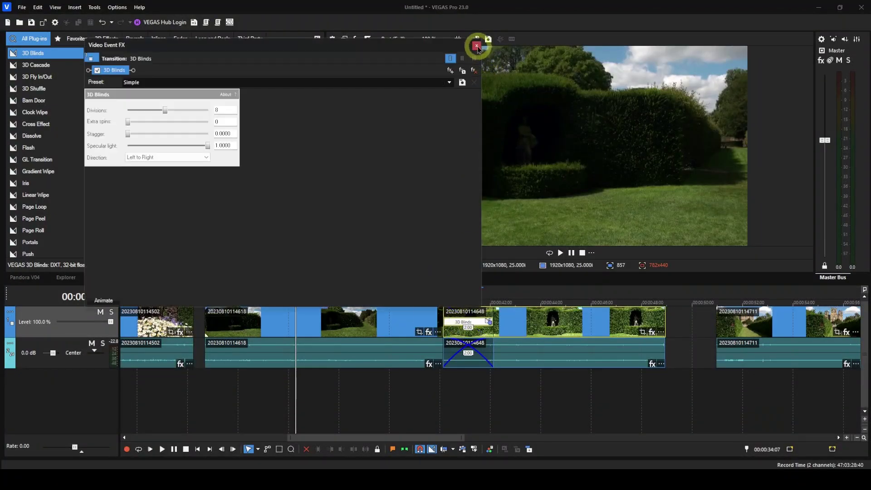
left_click(477, 45)
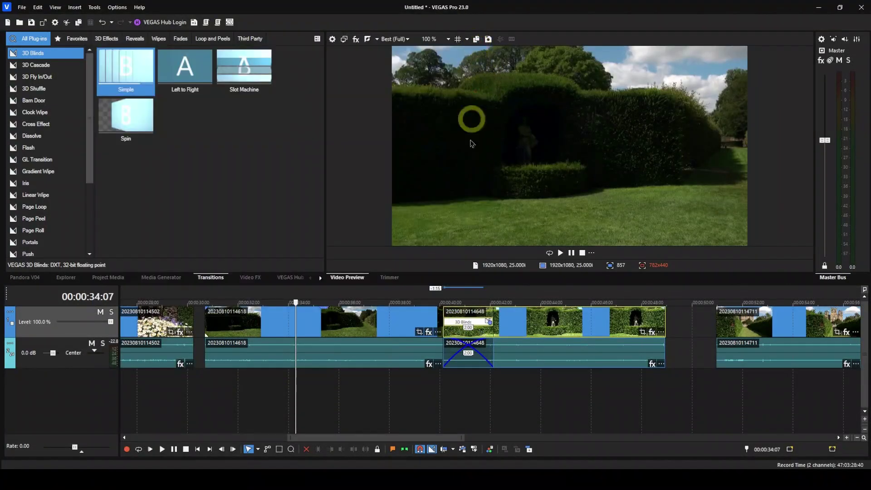
left_click(431, 389)
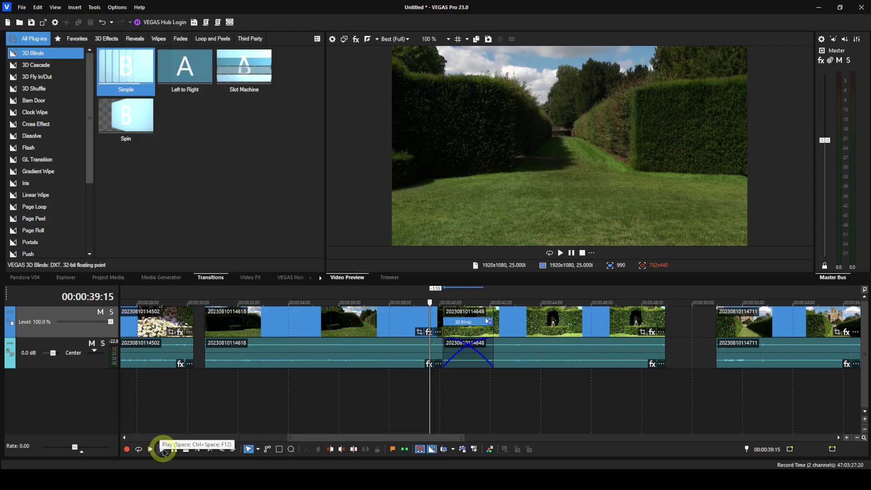
left_click(162, 449)
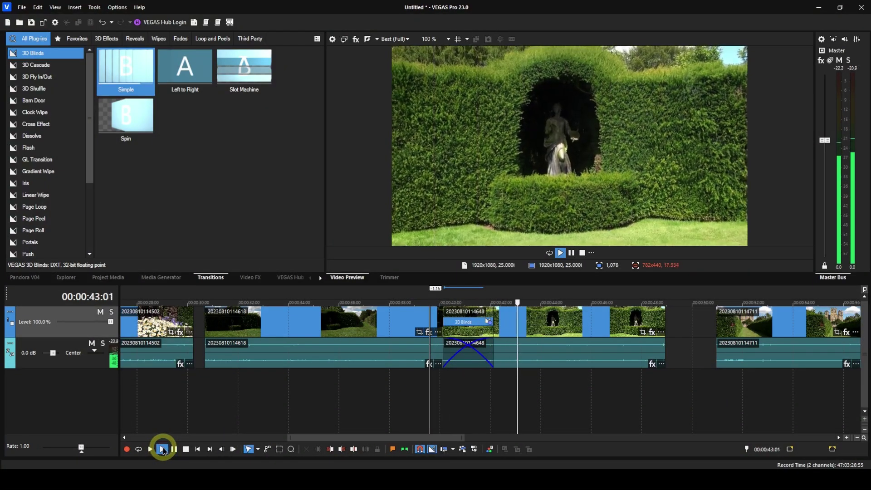
key("space")
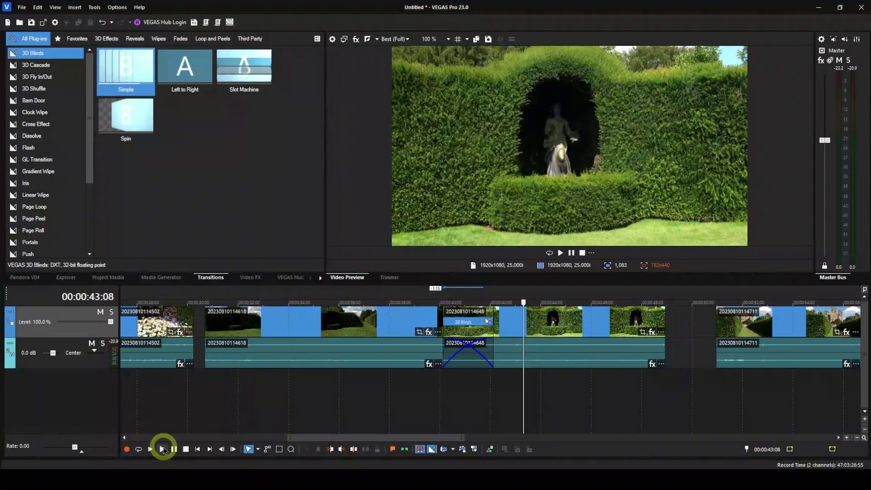
left_click(263, 335)
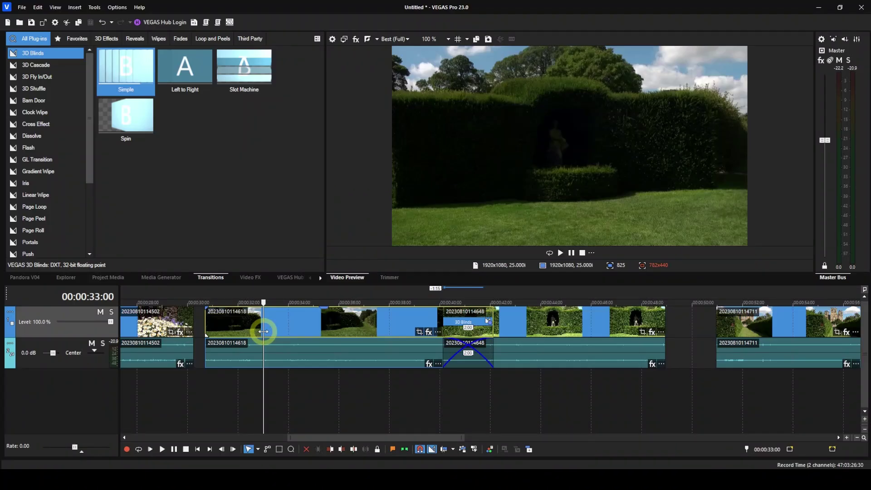
left_click(283, 330)
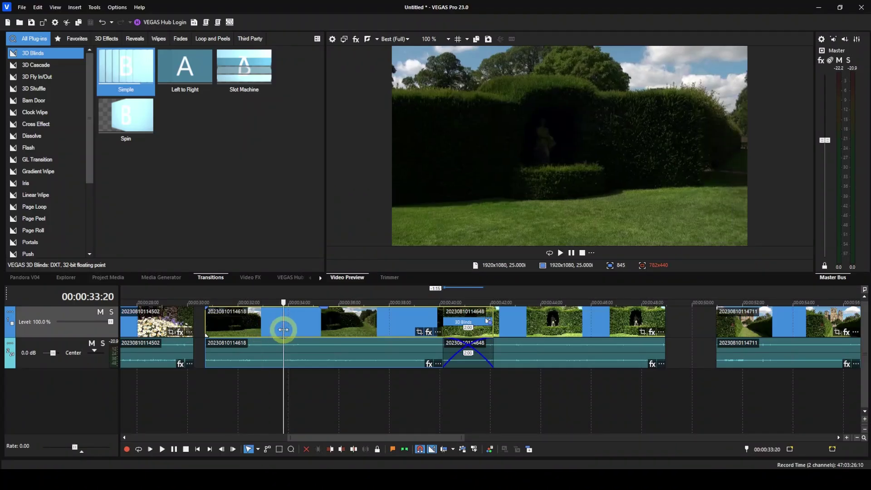
key("s")
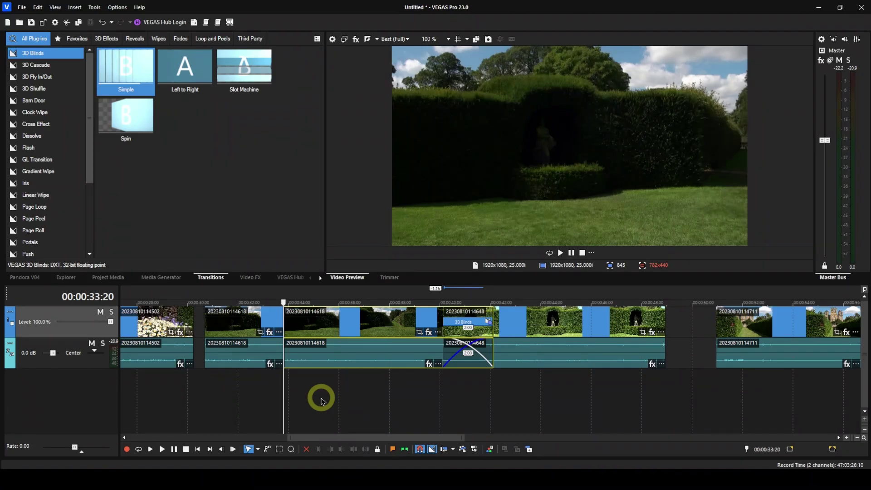
left_click(344, 326)
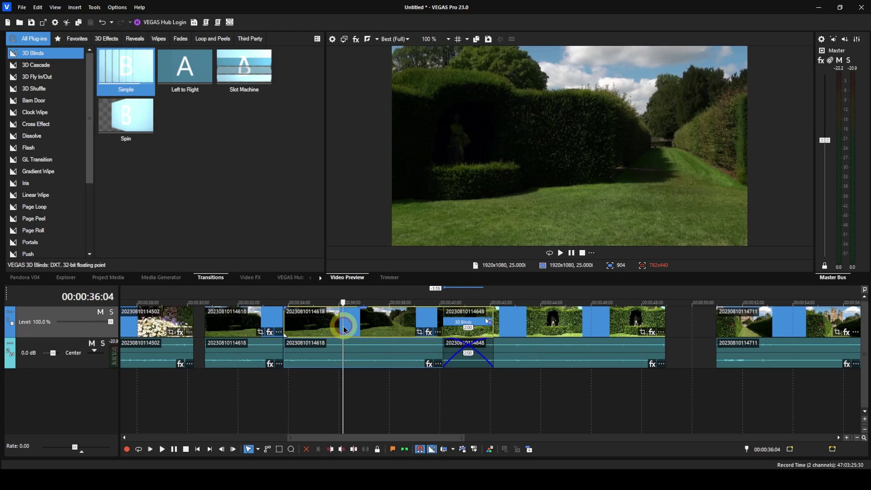
key("s")
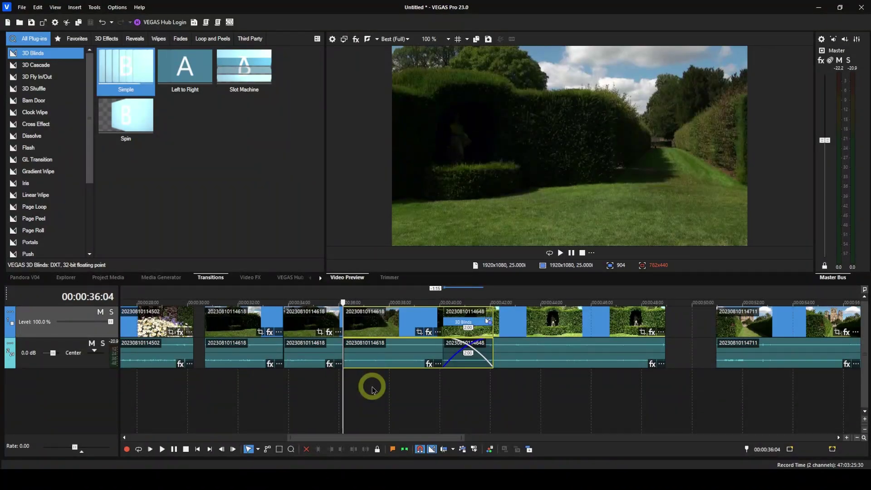
left_click(308, 331)
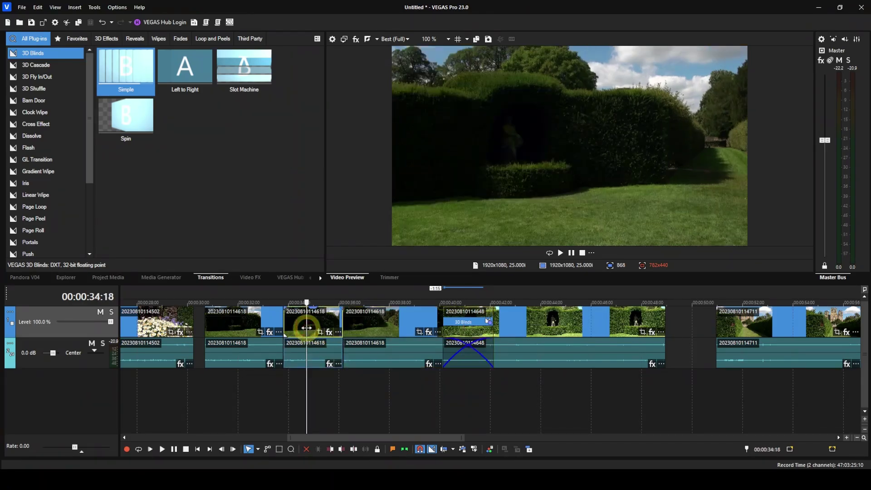
key("Delete")
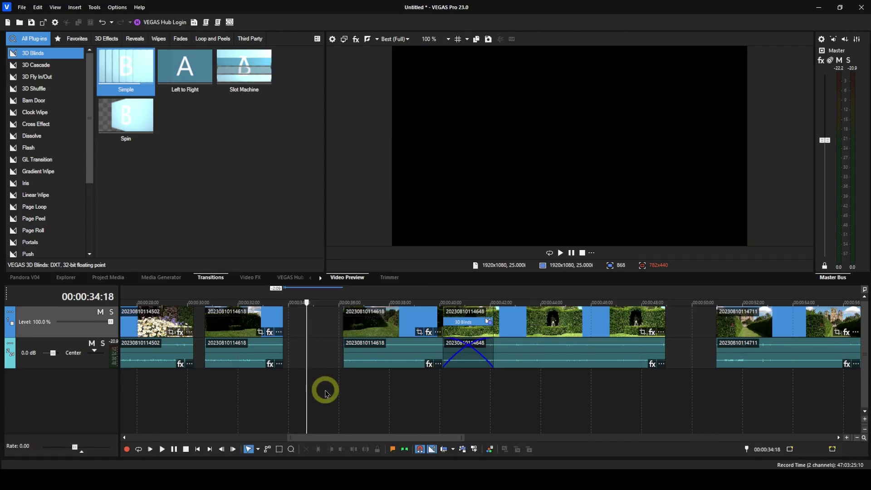
key("ctrl+z")
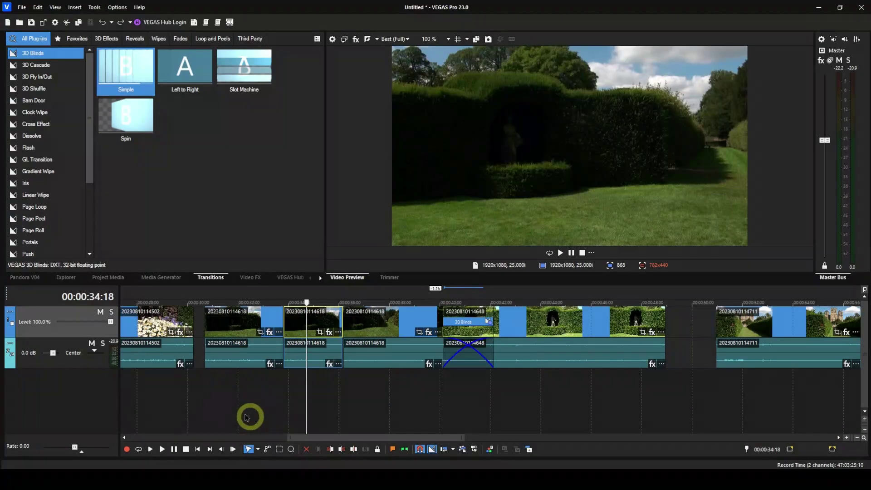
Insert two empty video tracks above the existing video track.
right_click(89, 334)
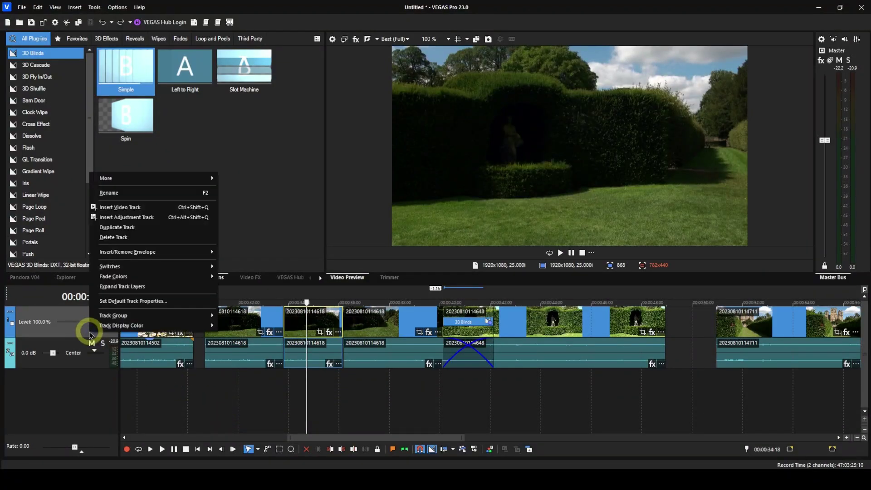
left_click(103, 210)
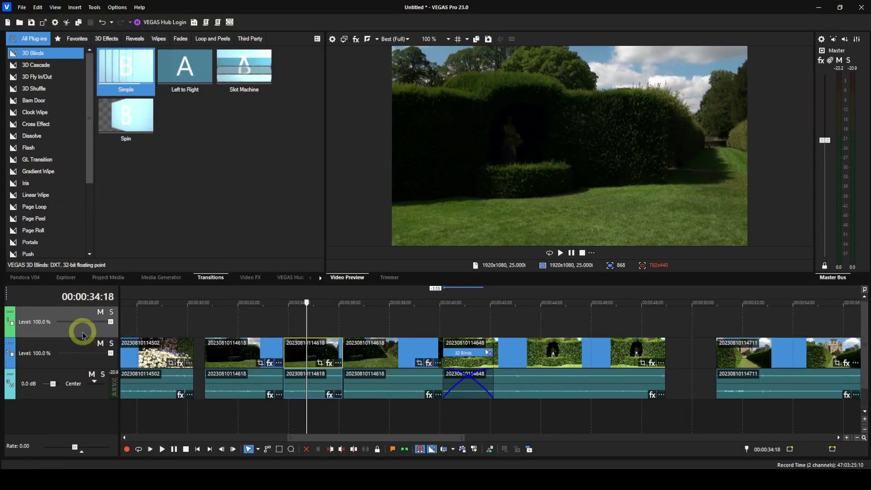
right_click(84, 330)
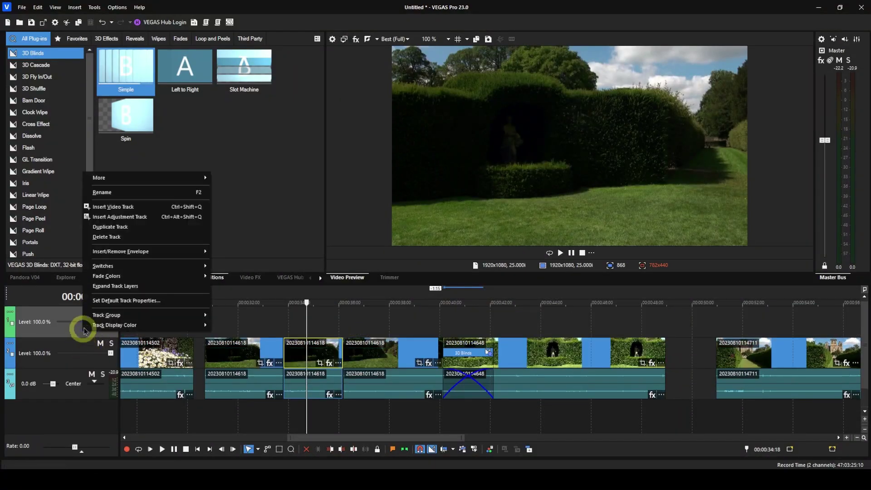
left_click(104, 207)
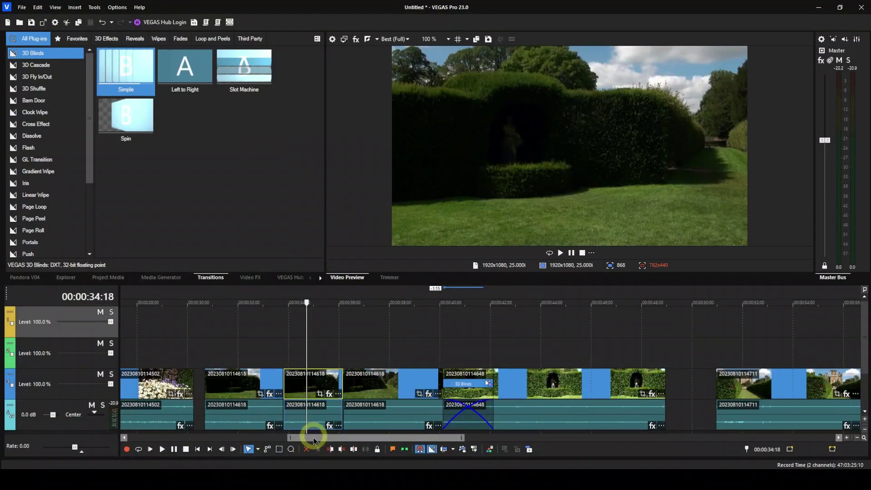
left_click_drag(314, 440, 260, 439)
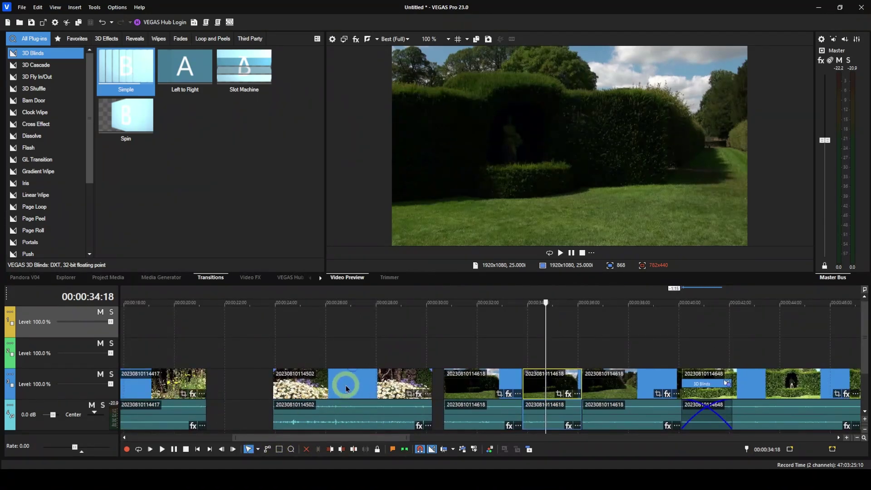
left_click(346, 387)
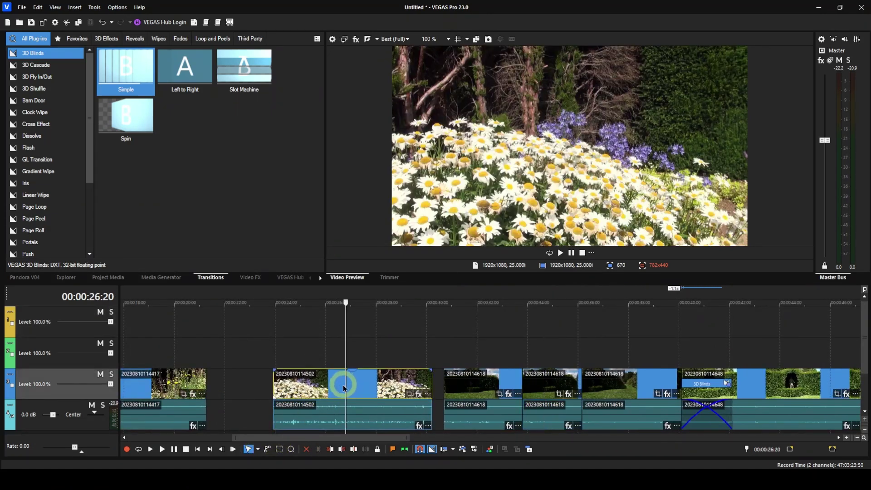
left_click_drag(344, 388, 344, 368)
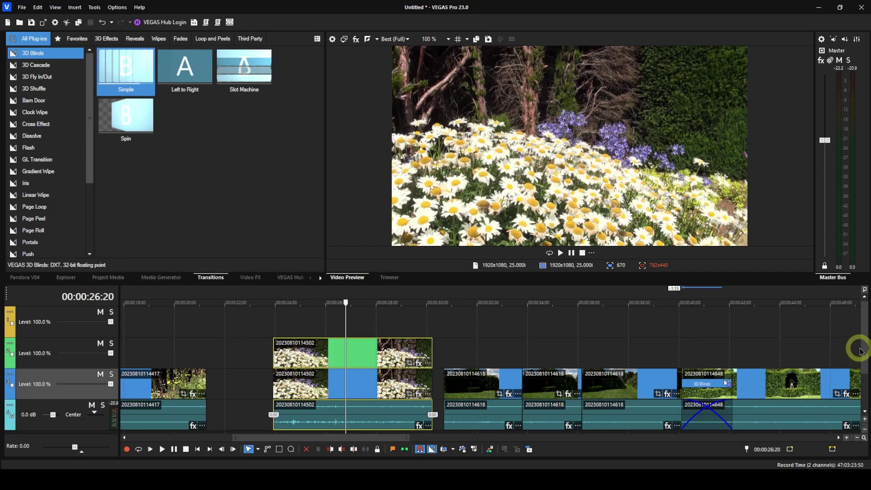
Insert an empty audio track below the existing audio track.
scroll(861, 353, "down", 1)
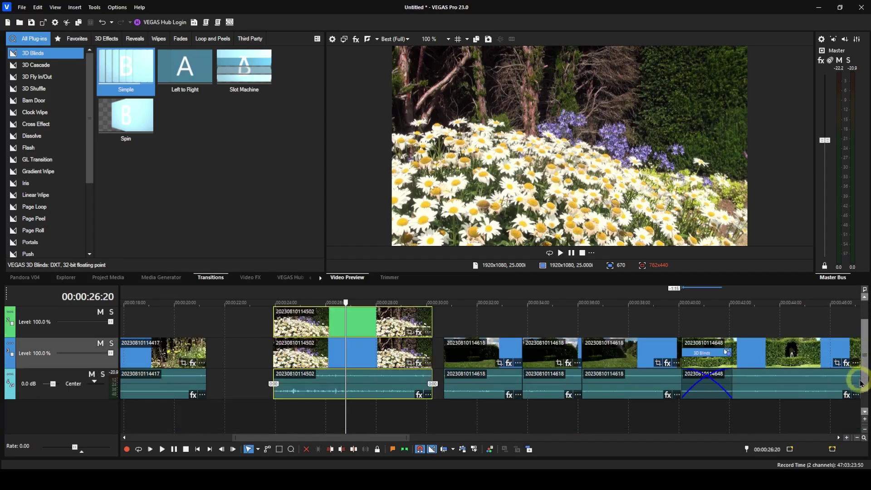
right_click(65, 420)
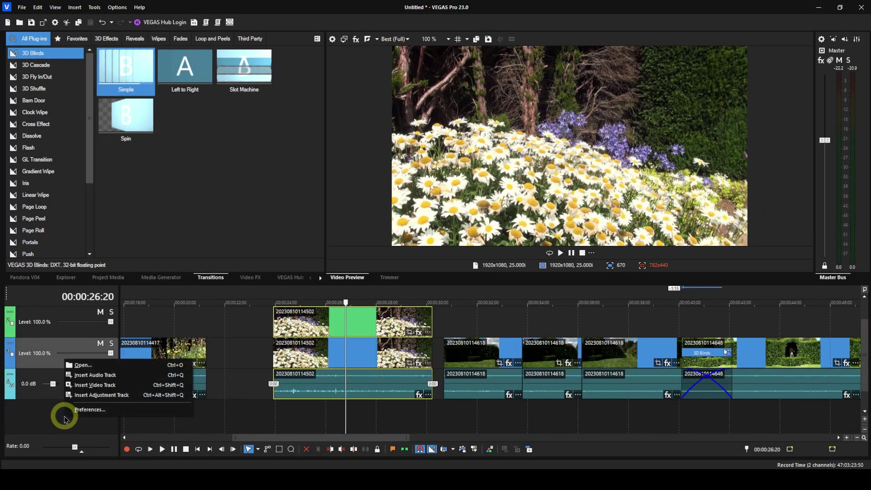
left_click(88, 375)
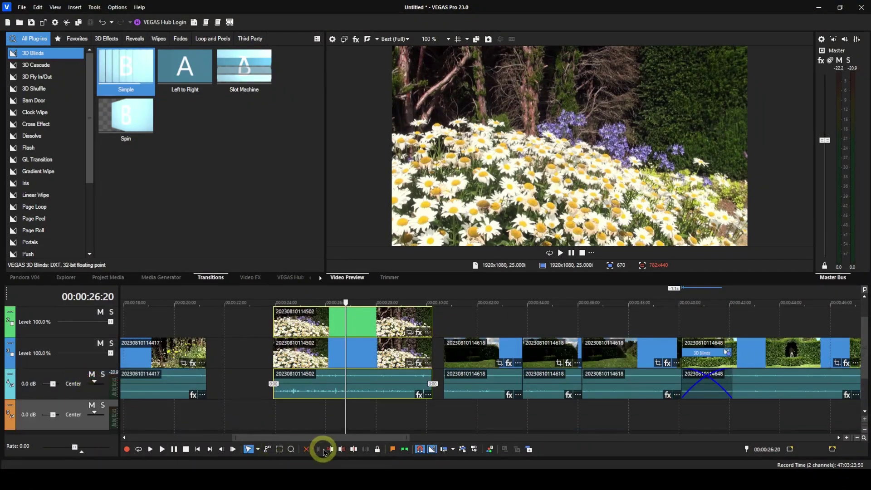
left_click_drag(371, 384, 395, 414)
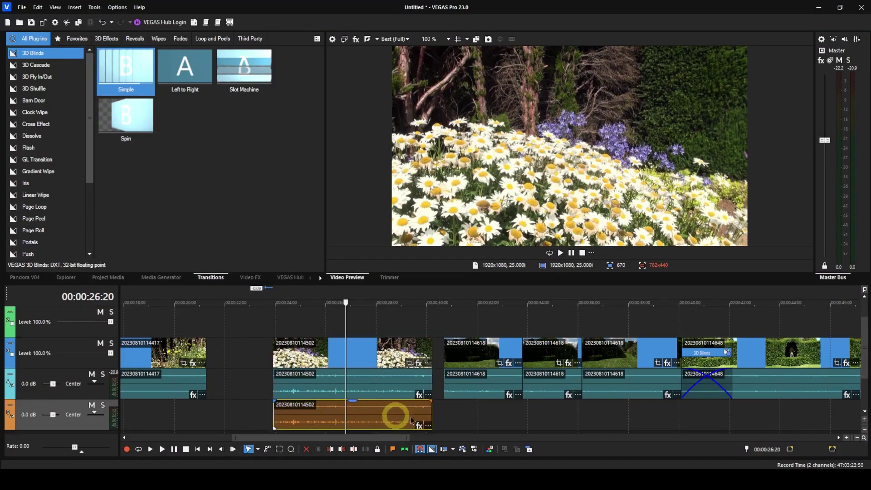
key("ctrl+z")
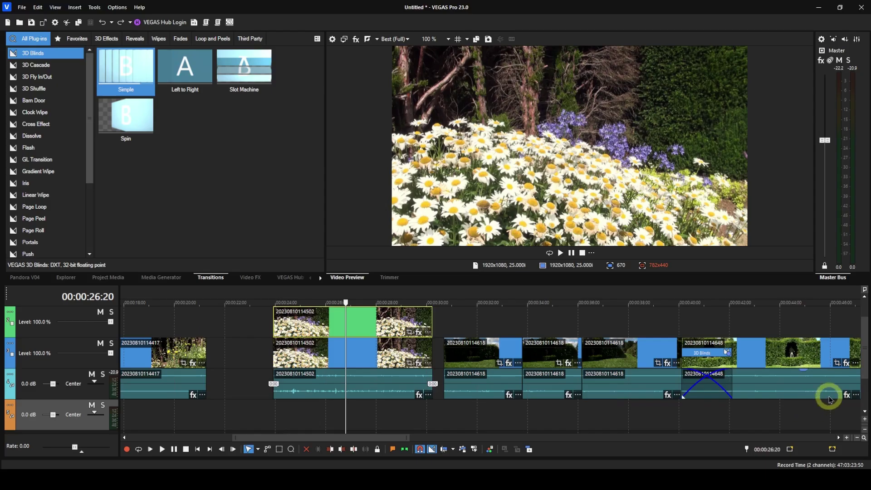
left_click_drag(864, 362, 864, 345)
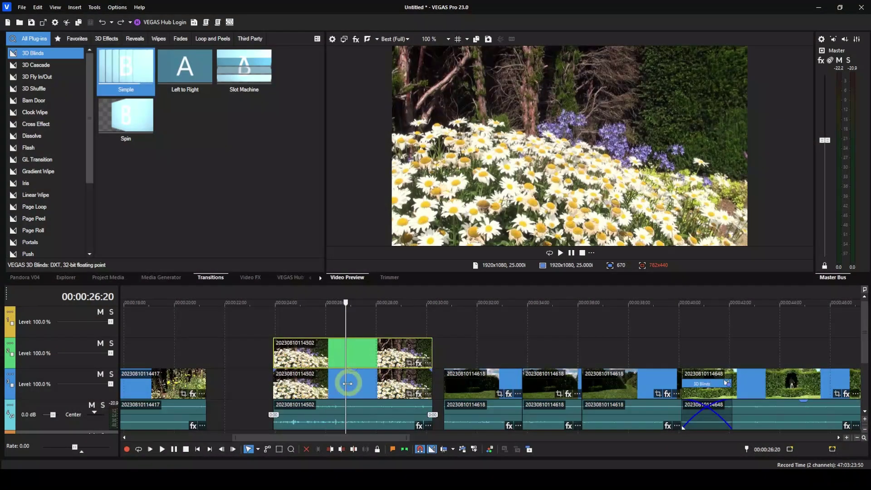
left_click_drag(348, 384, 344, 385)
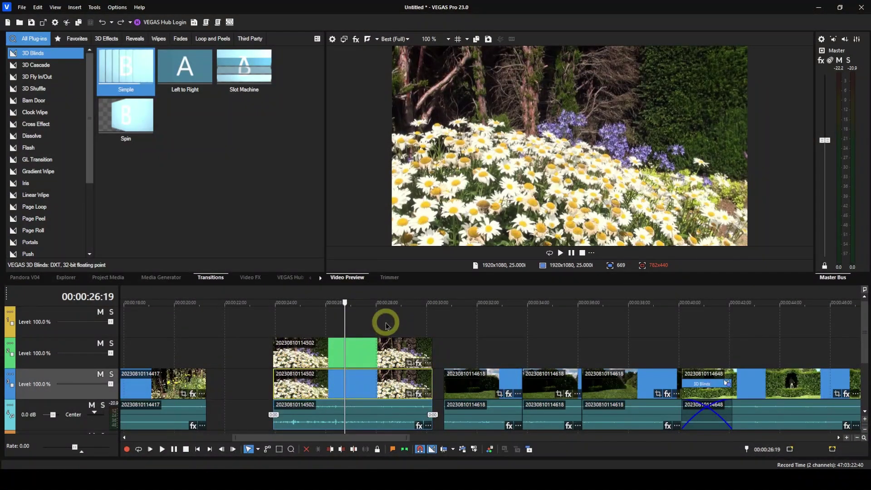
key("s")
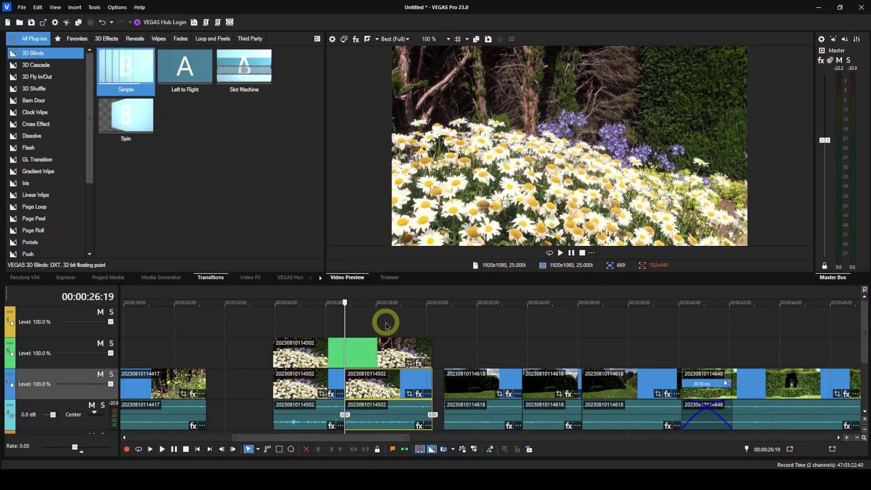
key("ctrl+z")
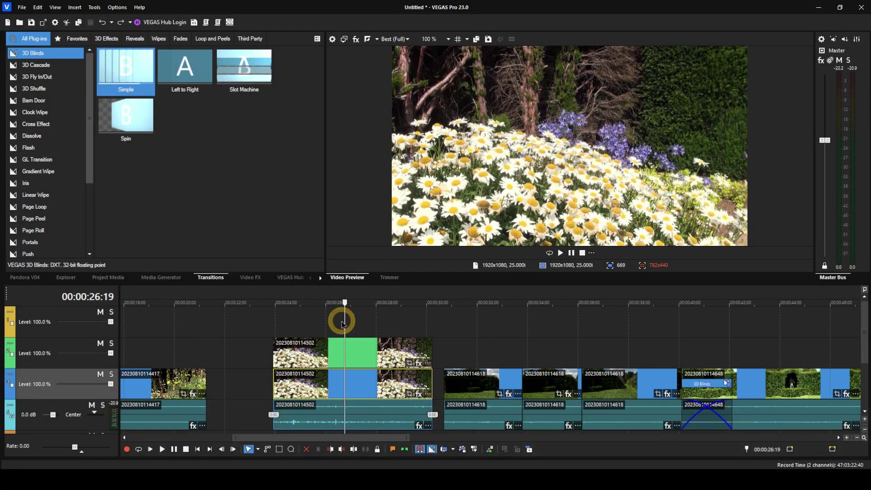
Split the clips on all tracks at 00:00:26:16 and shift the second part on the green video track about half a second later.
left_click(342, 320)
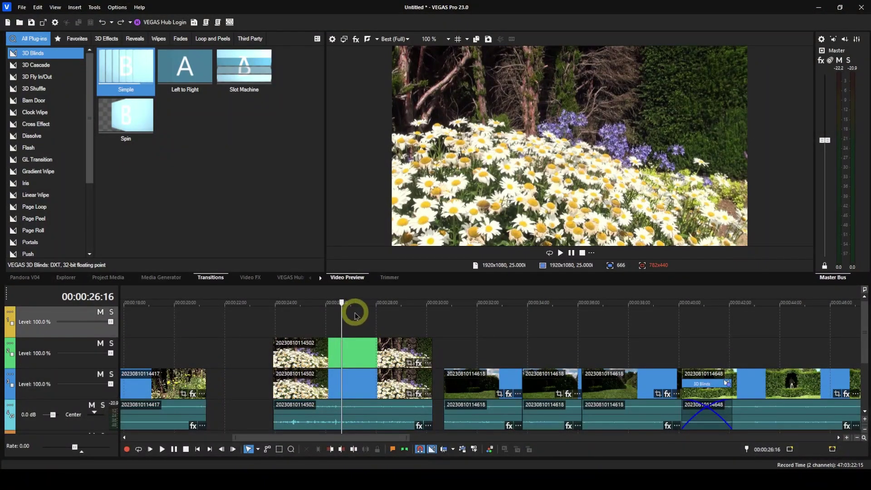
key("s")
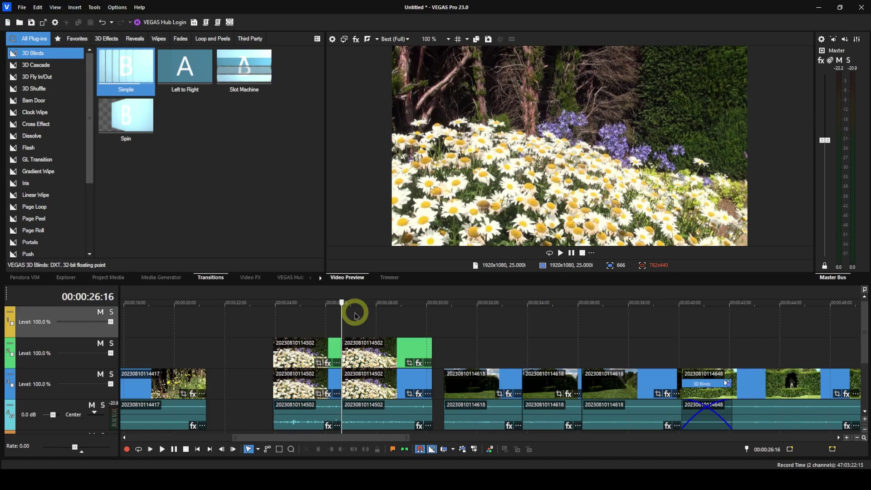
left_click(377, 354)
left_click_drag(377, 355, 388, 350)
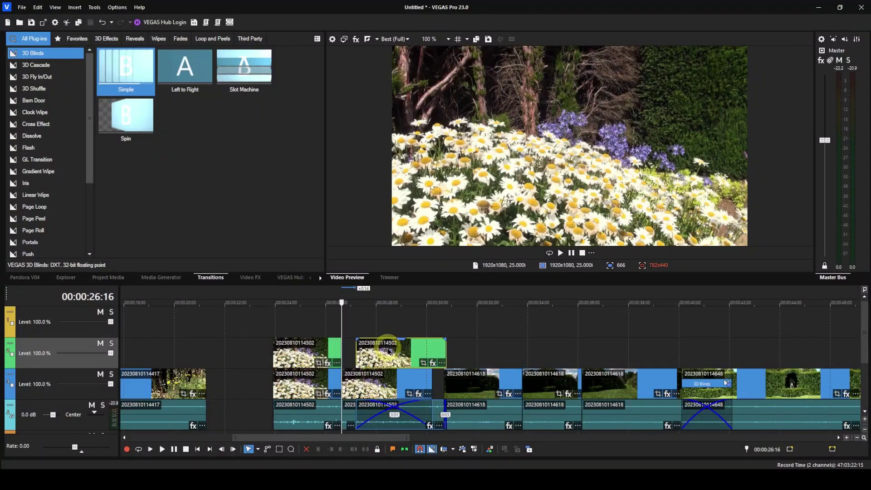
left_click(386, 357)
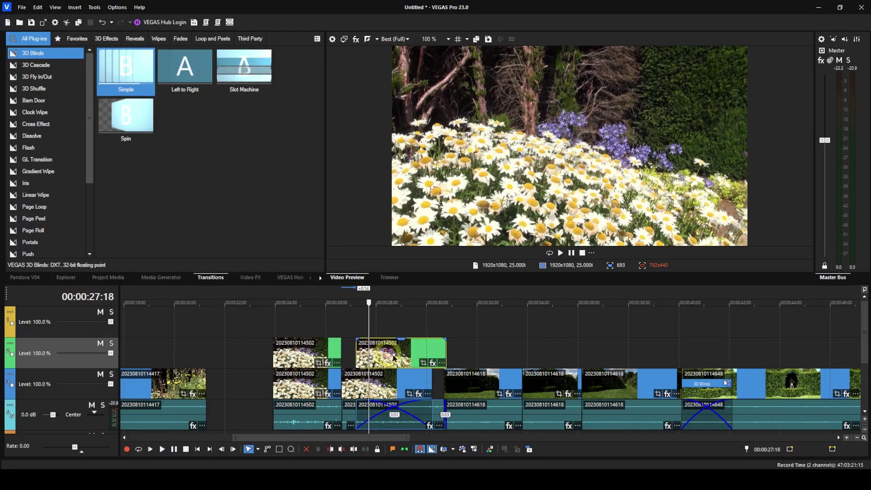
left_click(383, 356)
left_click(328, 357)
left_click(329, 357, "ctrl")
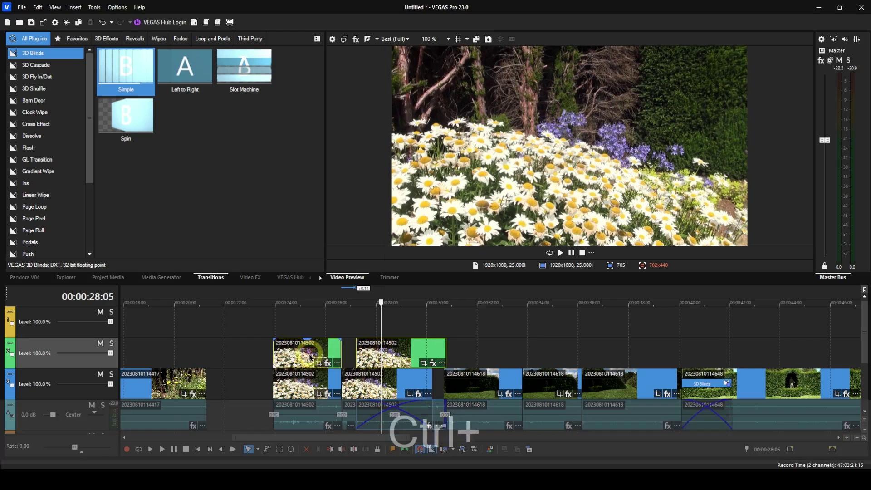
right_click(394, 359)
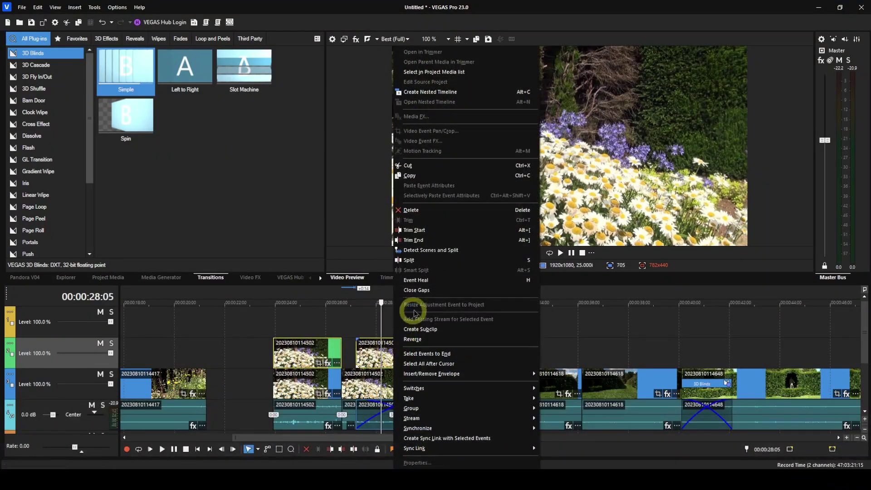
left_click(420, 280)
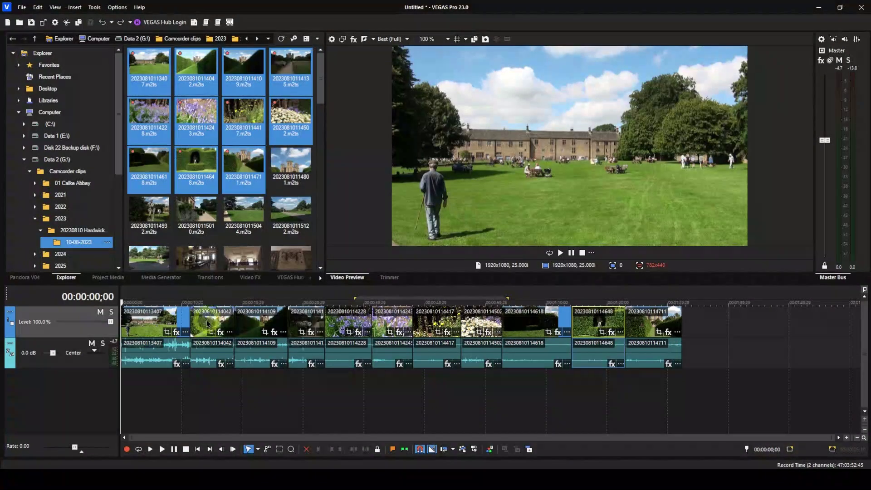
left_click(210, 295)
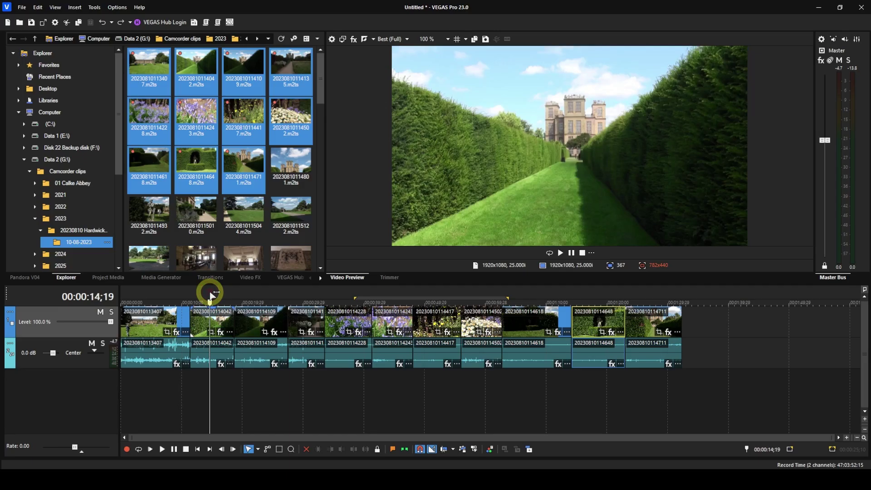
key("m")
key("Return")
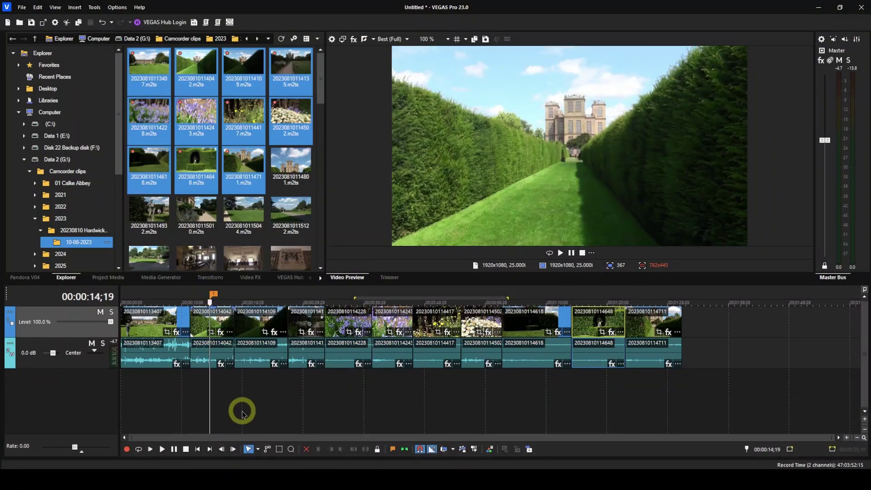
key("ctrl+z")
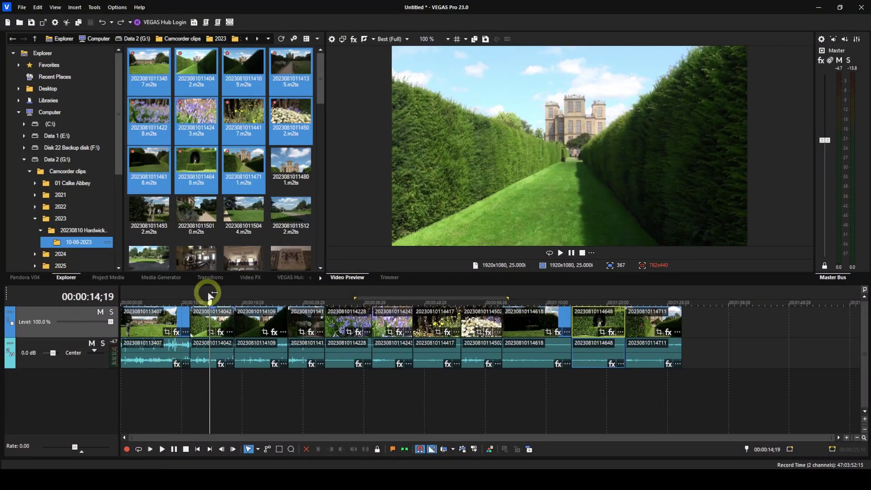
Insert a marker without a name on the timeline at the current cursor position, 00:00:14;19.
right_click(222, 293)
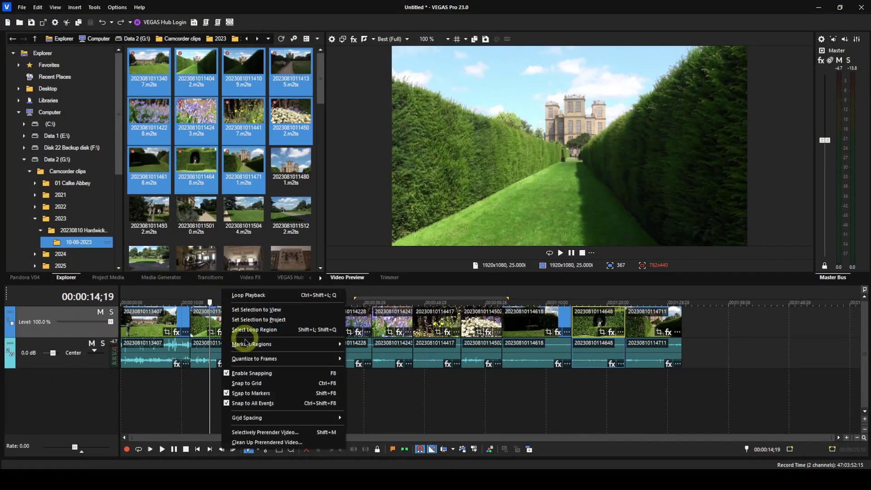
mouse_move(254, 348)
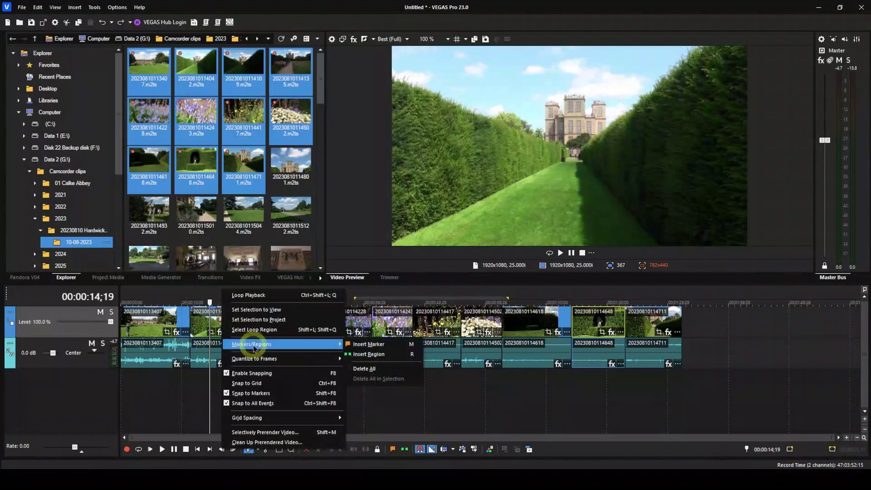
left_click(368, 346)
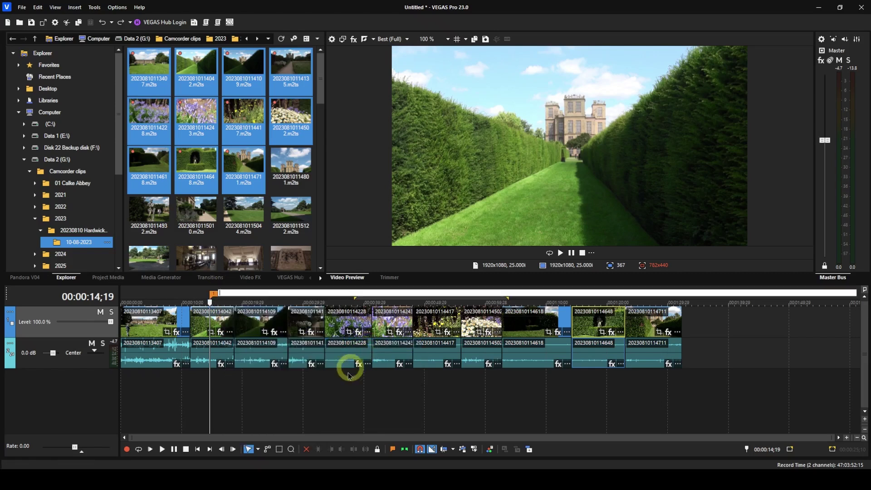
key("Return")
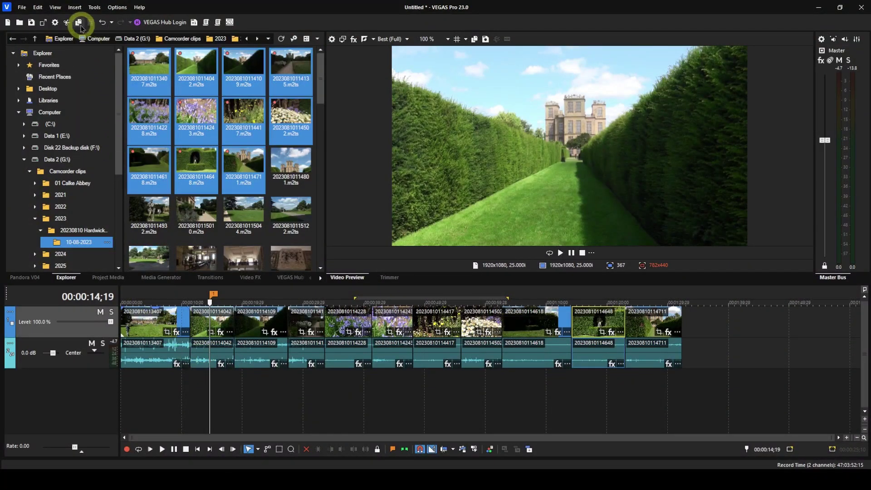
left_click(72, 7)
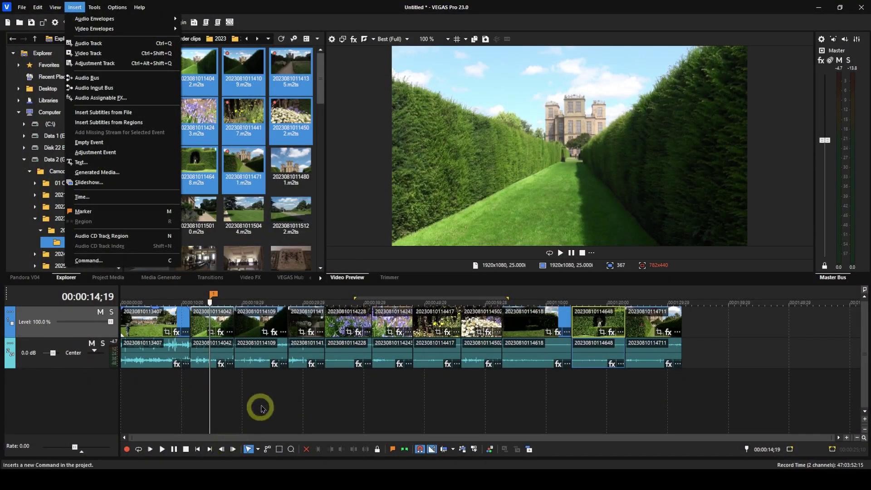
left_click(268, 394)
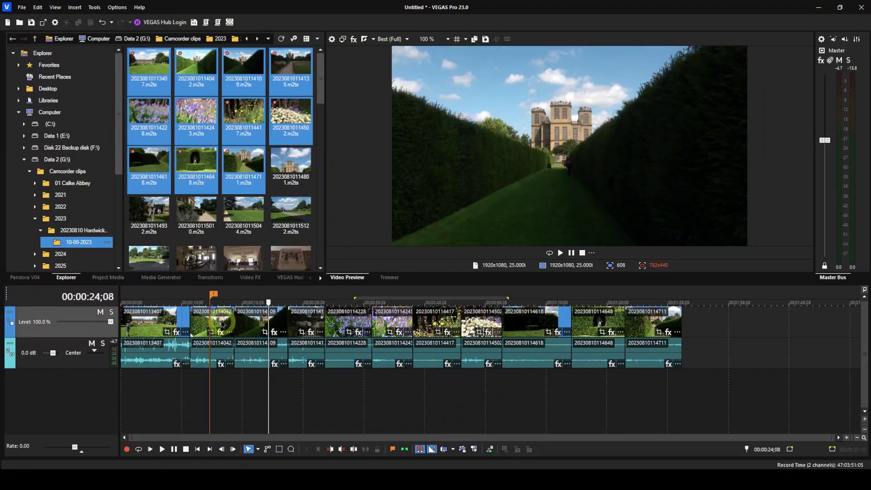
left_click(215, 299)
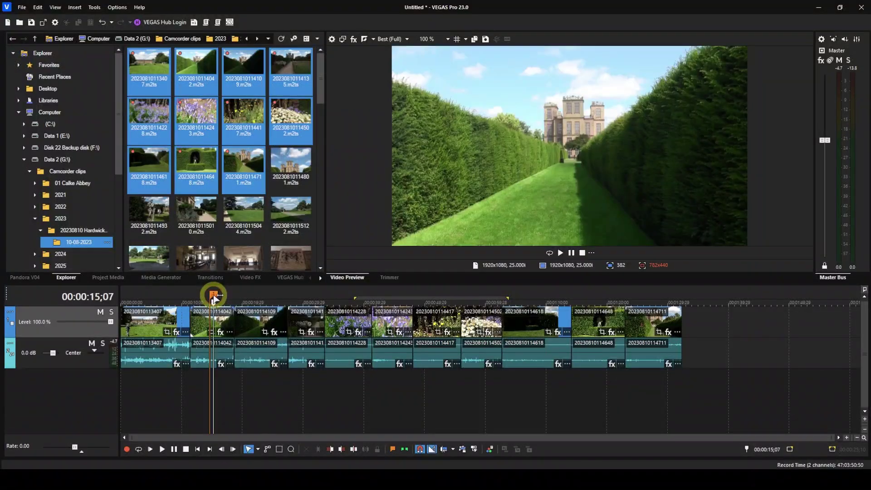
left_click(213, 295)
right_click(213, 295)
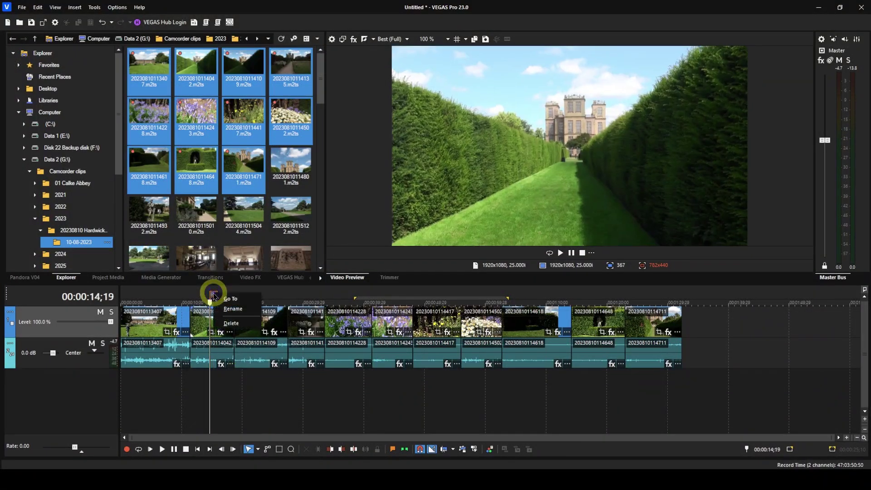
left_click(222, 310)
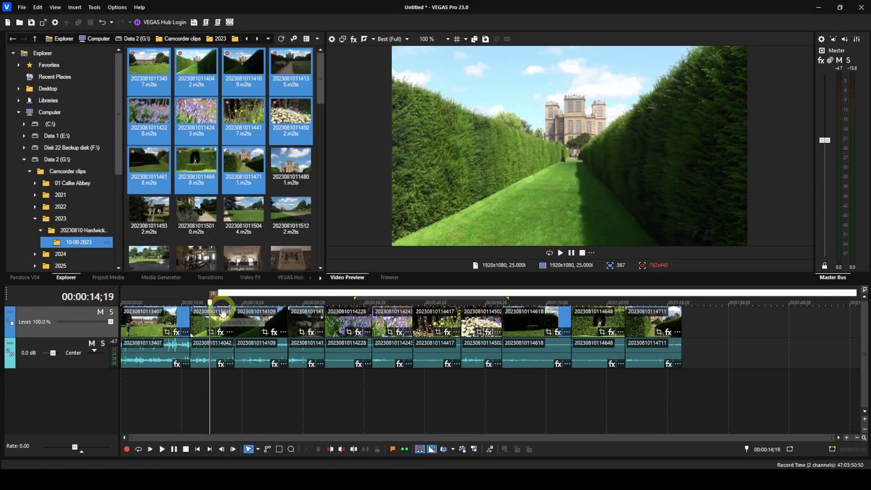
type("Mar")
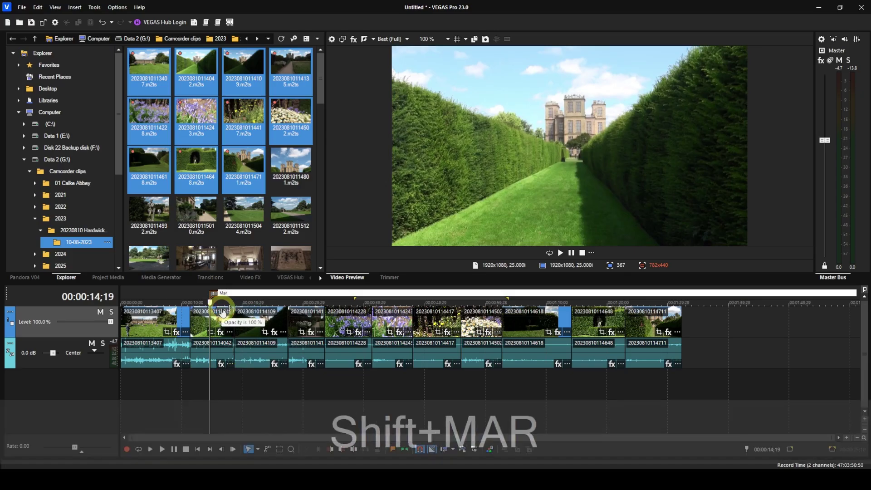
type("ker ")
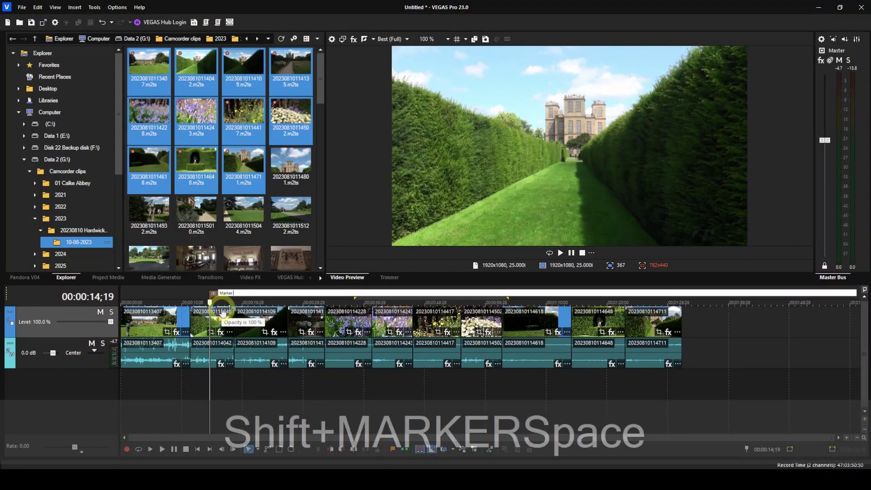
type("One")
key("Return")
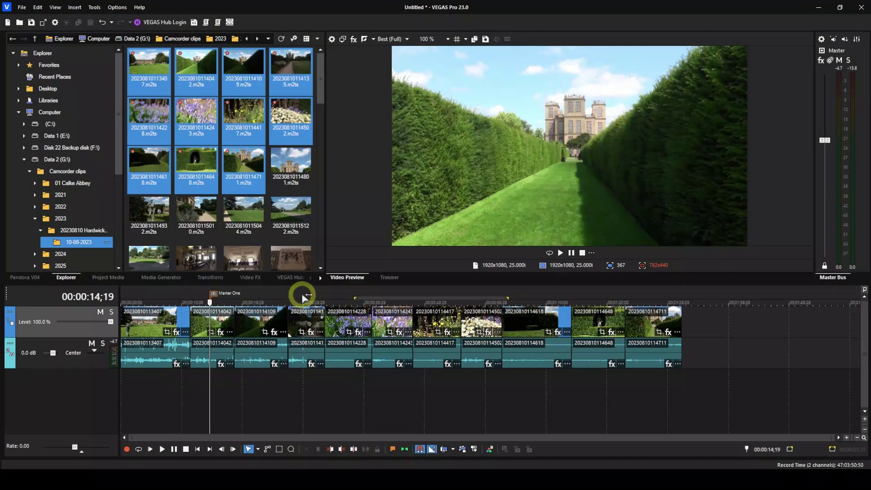
Select the time range from 00:00:29;21 to 00:00:50;11 and insert an unnamed region over it.
left_click_drag(302, 299, 426, 299)
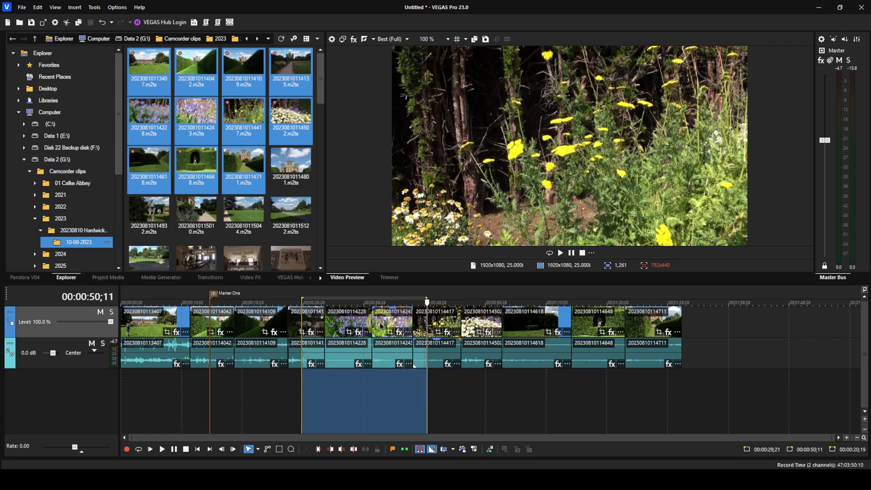
right_click(369, 300)
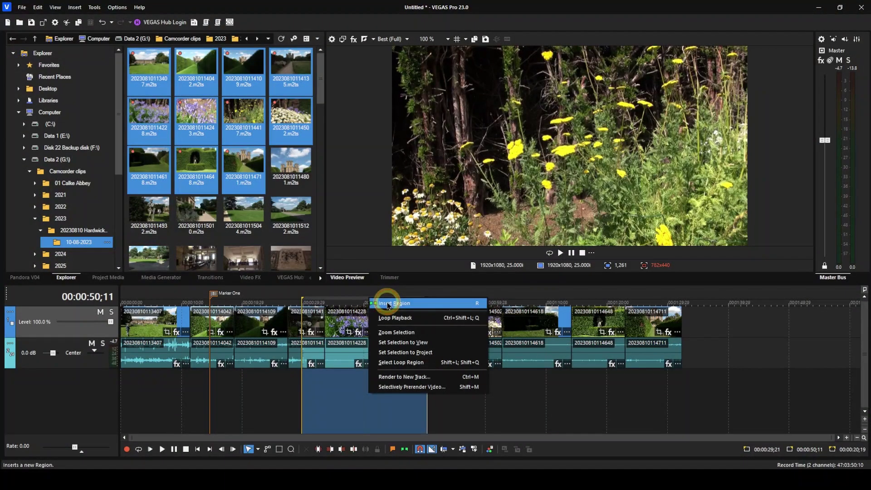
left_click(388, 306)
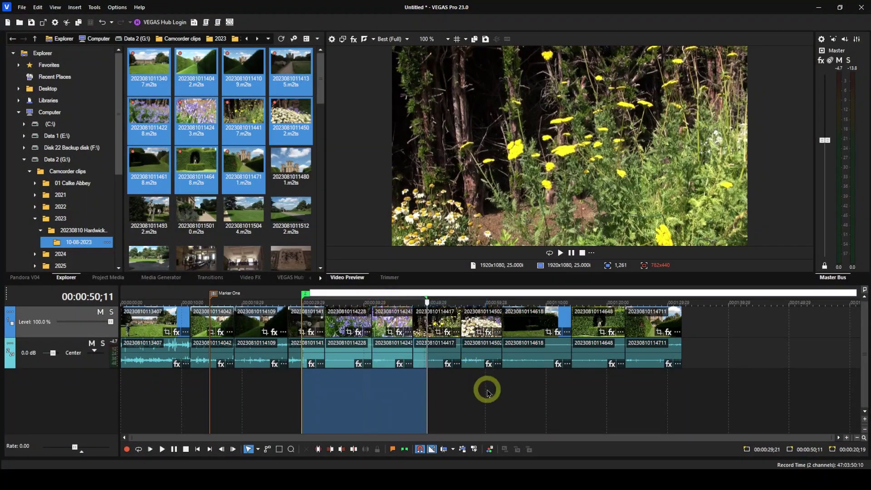
key("Return")
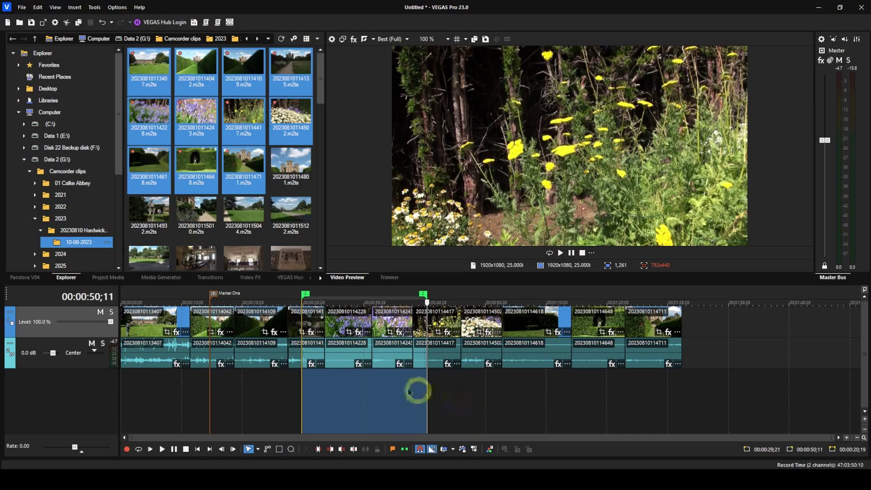
Rename the new region "Region One" and clear the time selection, placing the cursor at 00:00:55;00.
right_click(305, 294)
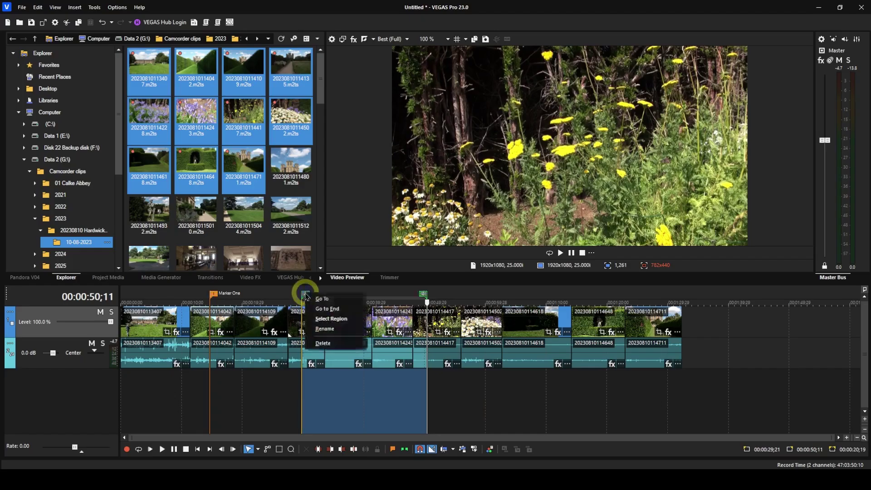
left_click(325, 329)
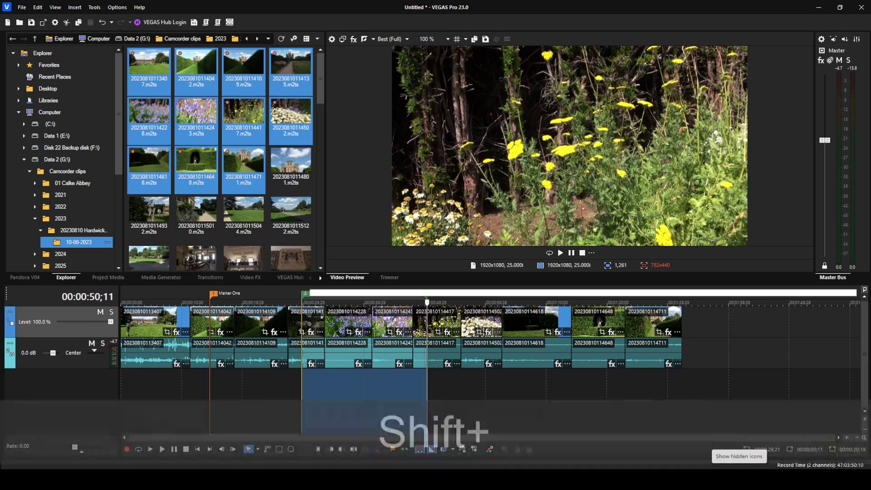
type("Regio")
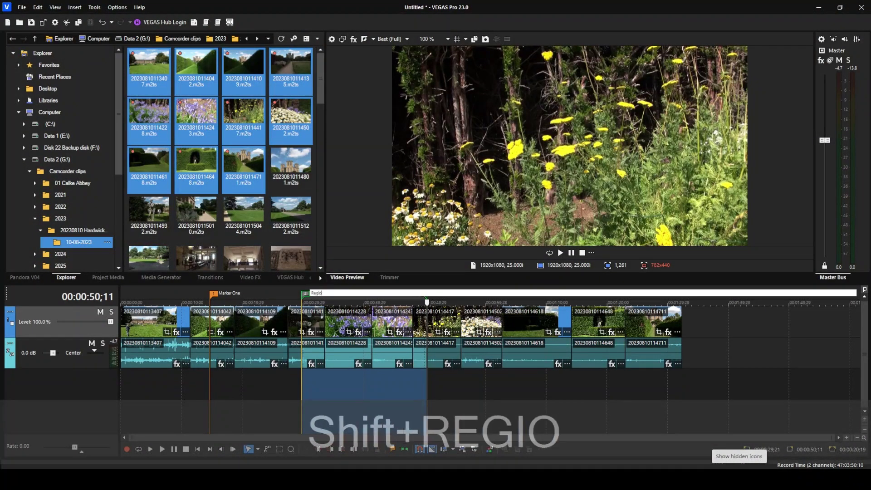
type("n One")
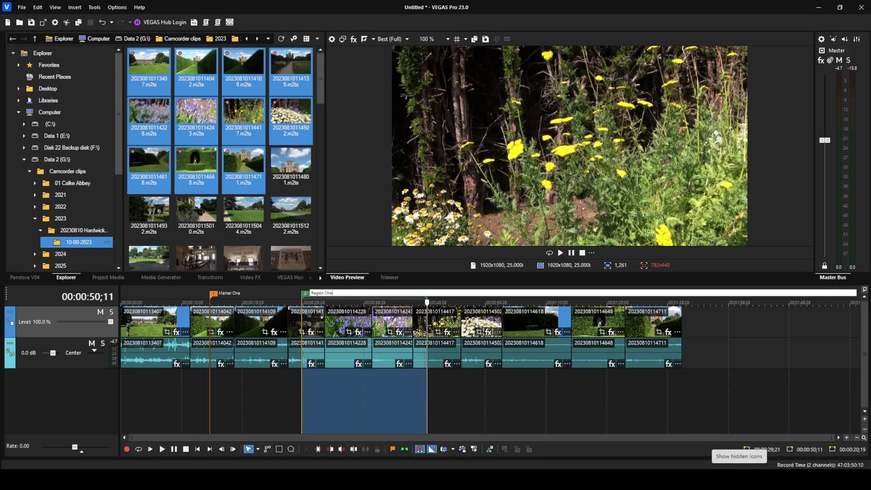
key("Return")
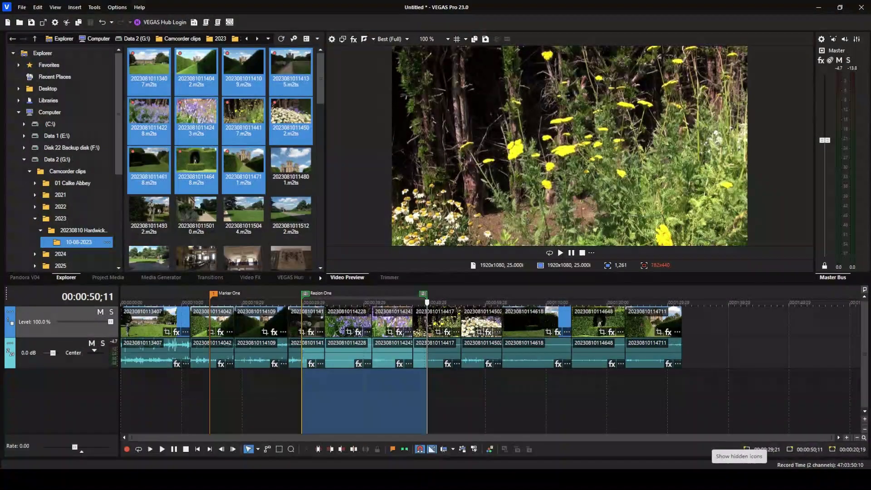
left_click(455, 398)
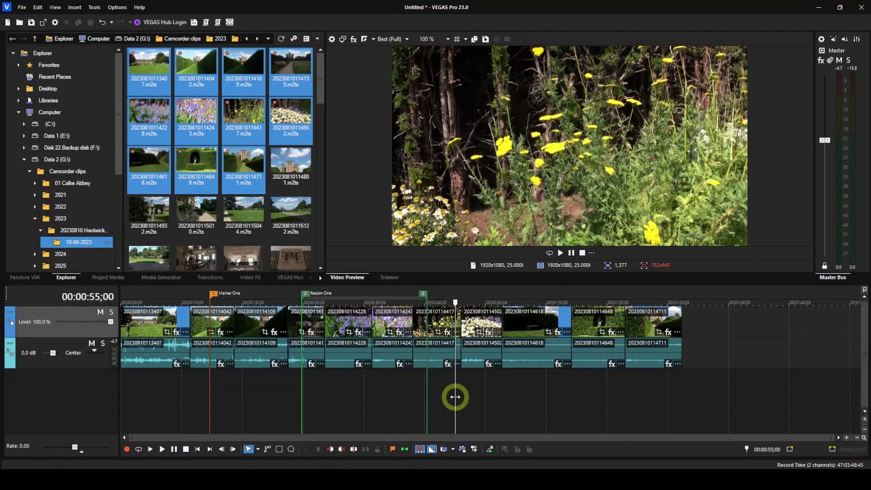
left_click(505, 326)
mouse_move(506, 326)
left_mouse_down()
mouse_move(523, 326)
mouse_move(489, 323)
left_mouse_up()
left_click(477, 323)
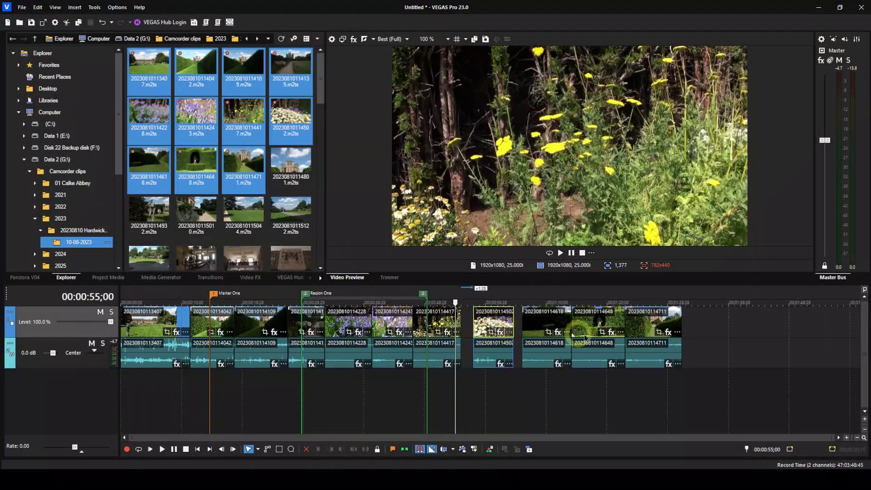
left_click_drag(572, 327, 584, 326)
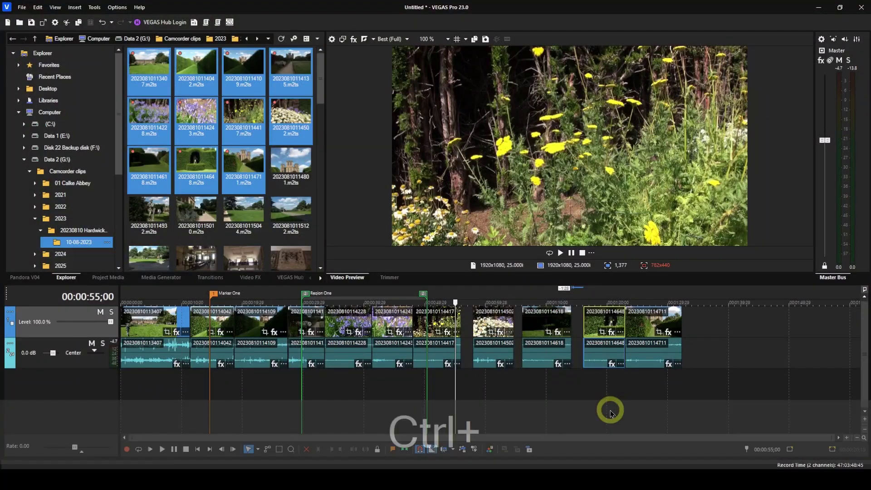
key("ctrl+z")
key("ctrl+z")
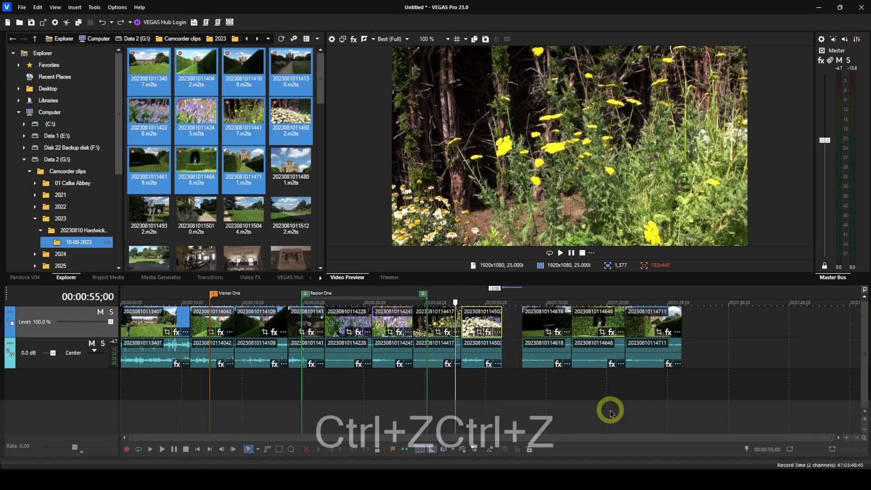
key("ctrl+z")
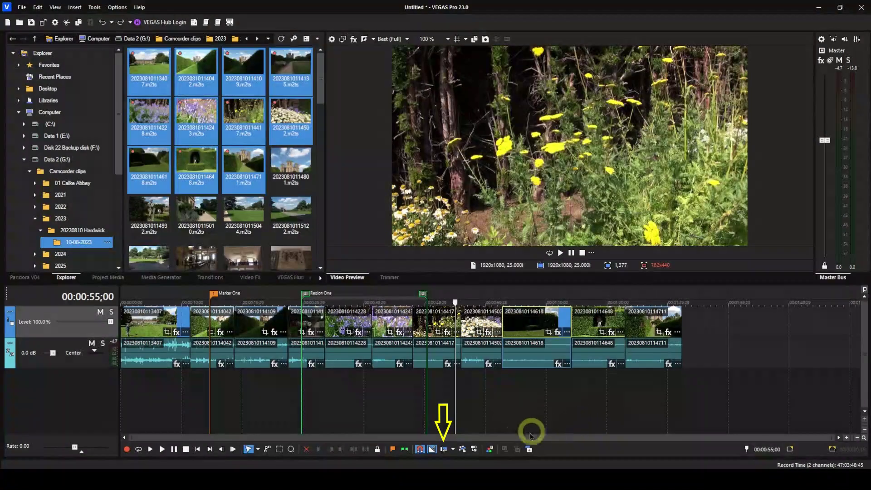
left_click(444, 450)
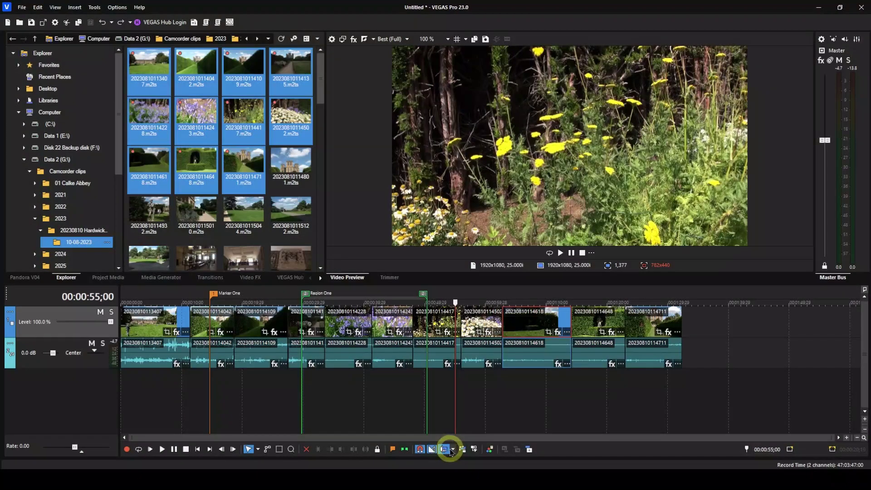
left_click(453, 450)
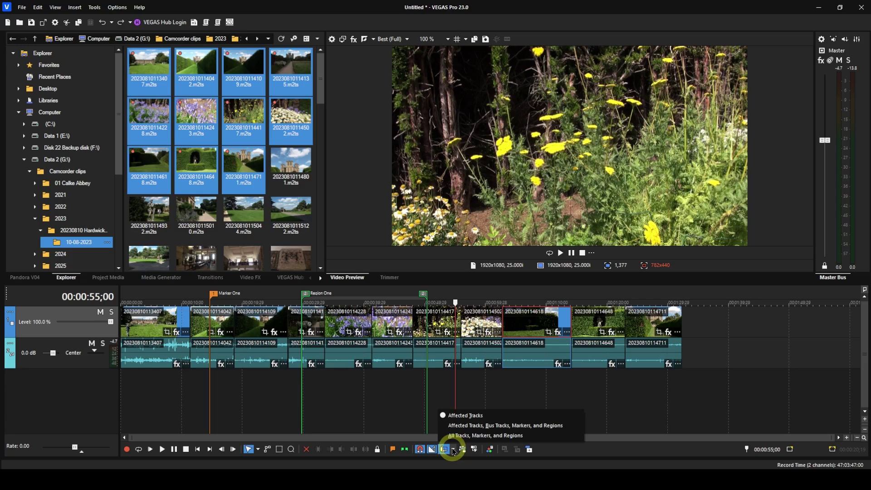
left_click(502, 402)
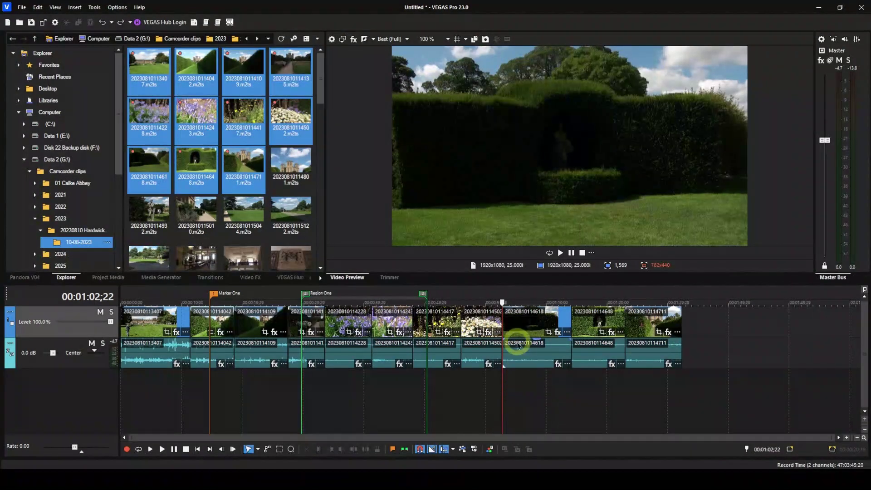
left_click_drag(503, 326, 519, 327)
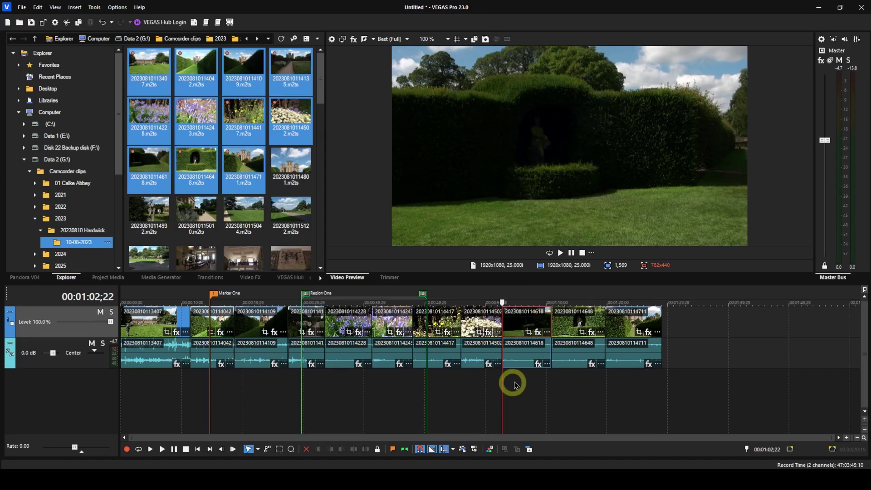
left_click_drag(573, 332, 602, 328)
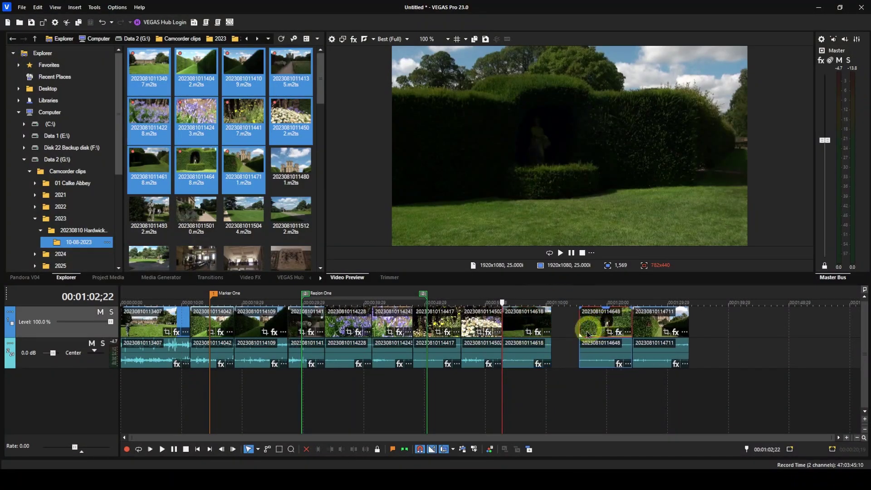
left_click_drag(528, 325, 566, 326)
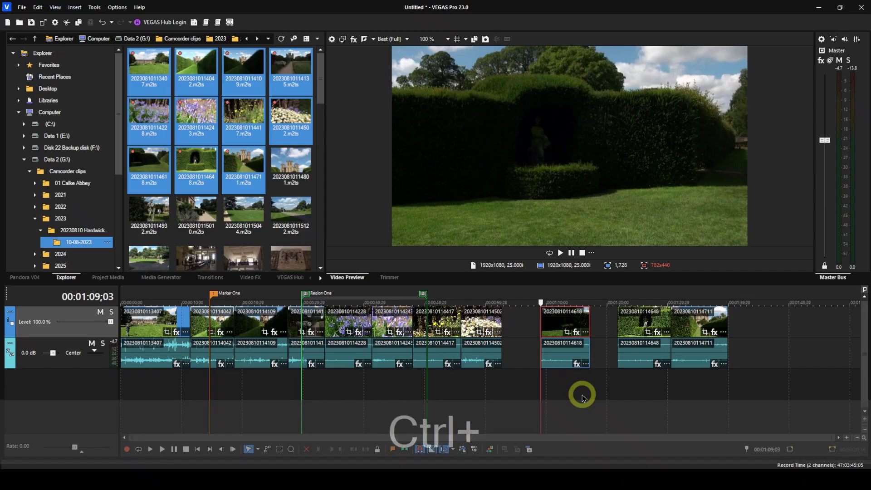
key("ctrl+z")
key("ctrl+z")
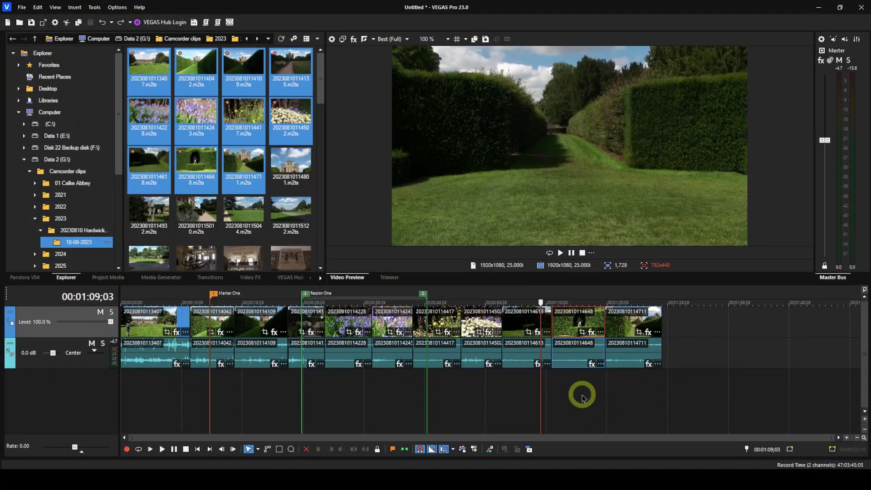
left_click(442, 450)
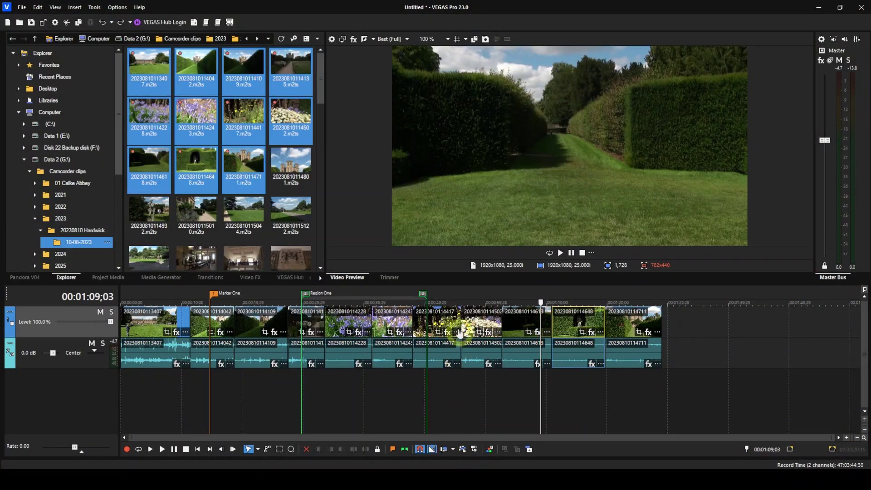
left_click_drag(460, 322, 447, 322)
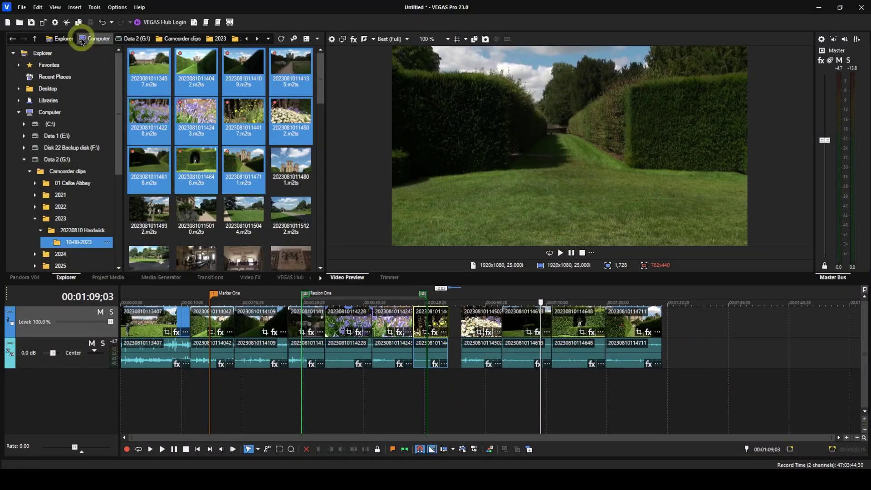
left_click(37, 7)
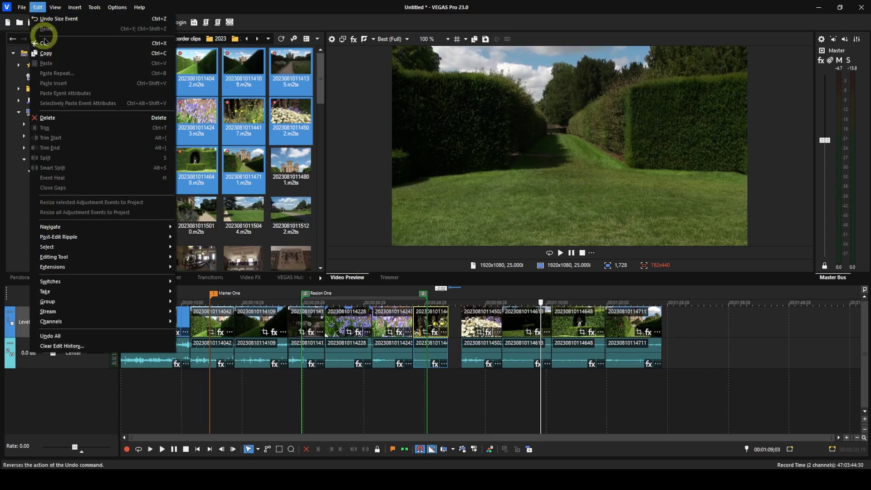
mouse_move(54, 236)
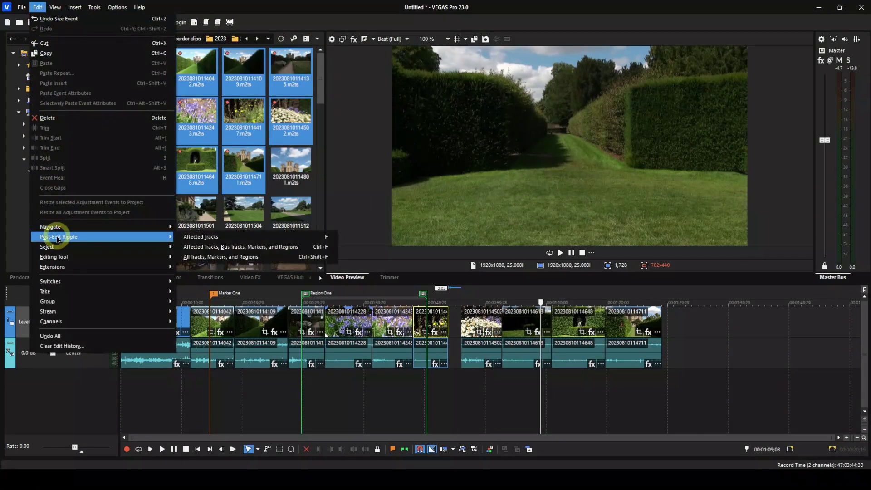
left_click(197, 238)
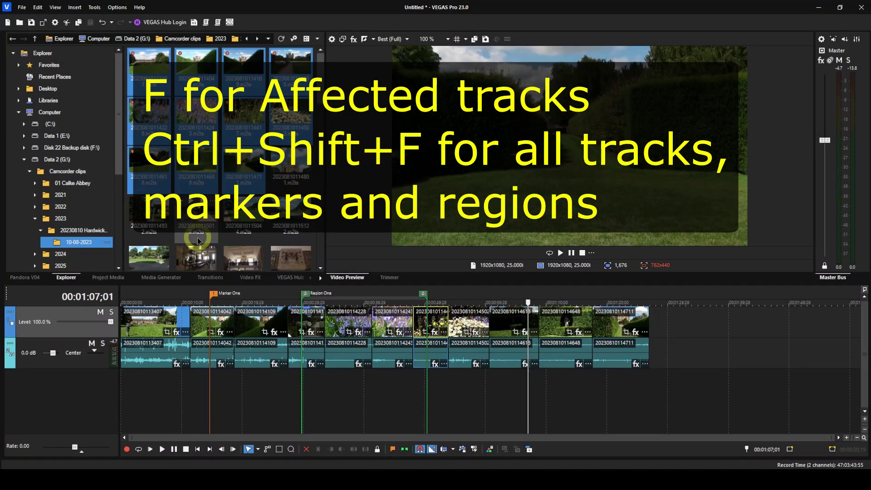
key("ctrl+z")
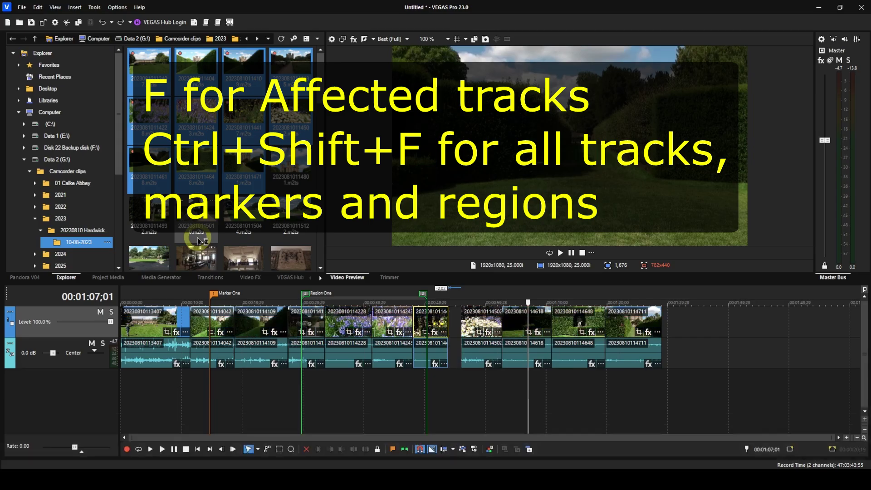
key("ctrl+z")
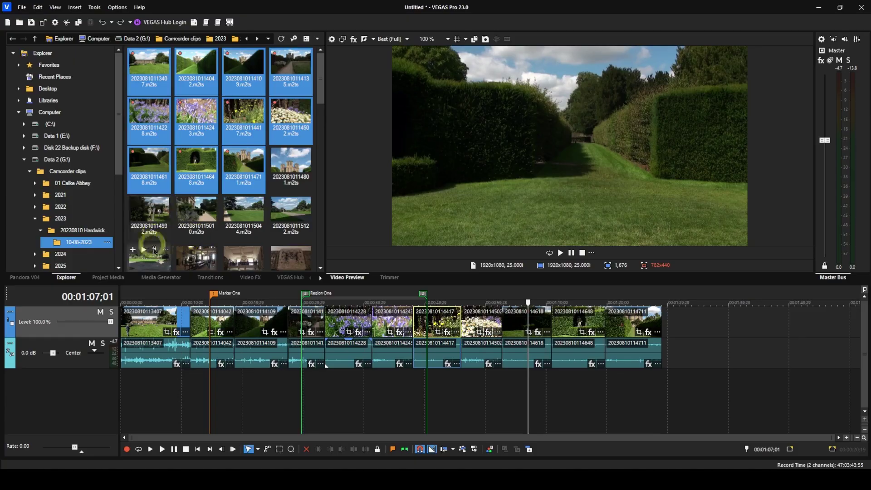
left_click(453, 450)
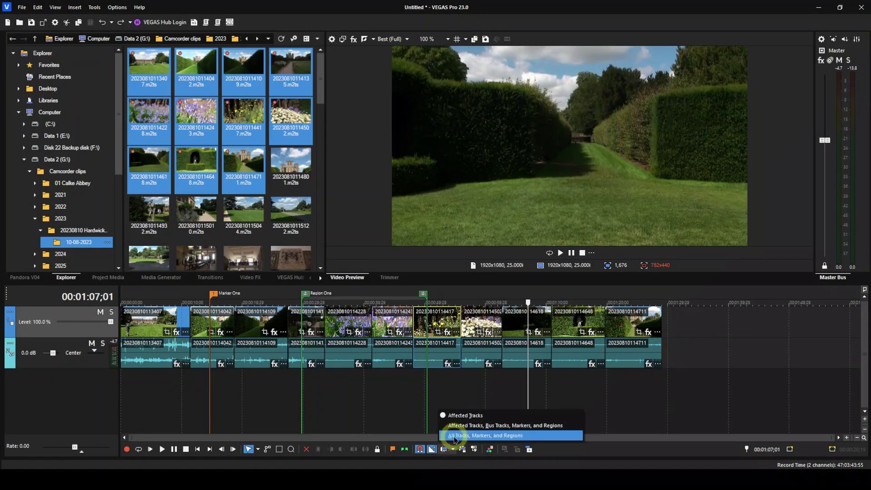
left_click(455, 434)
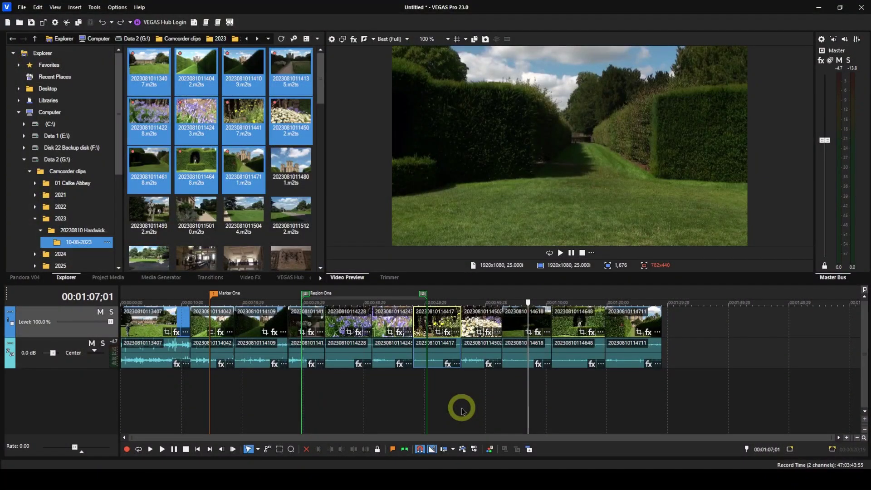
left_click(444, 451)
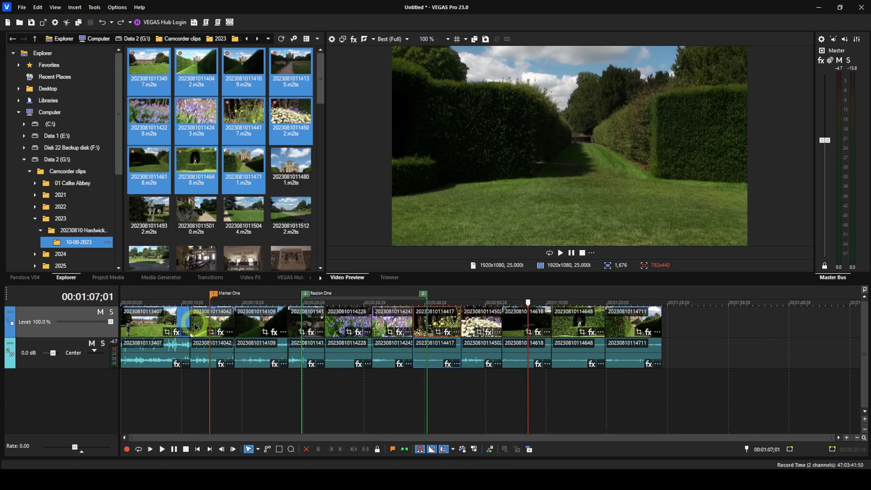
left_click_drag(192, 322, 210, 325)
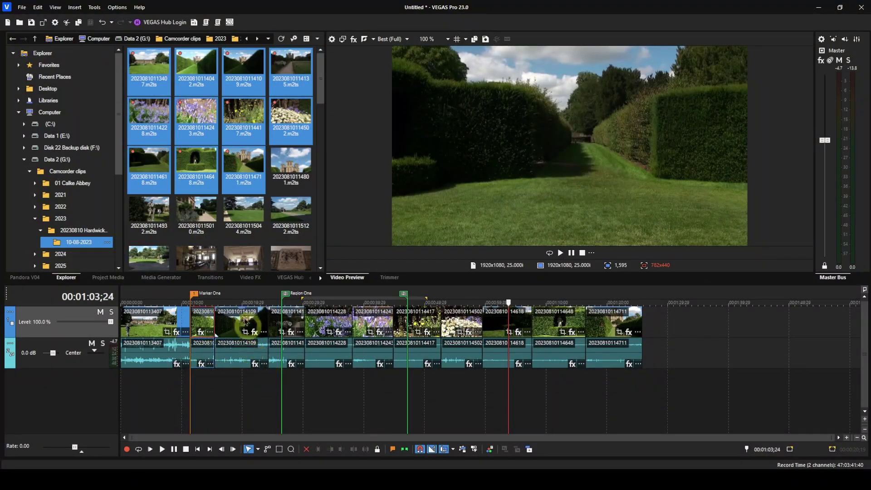
left_click(237, 299)
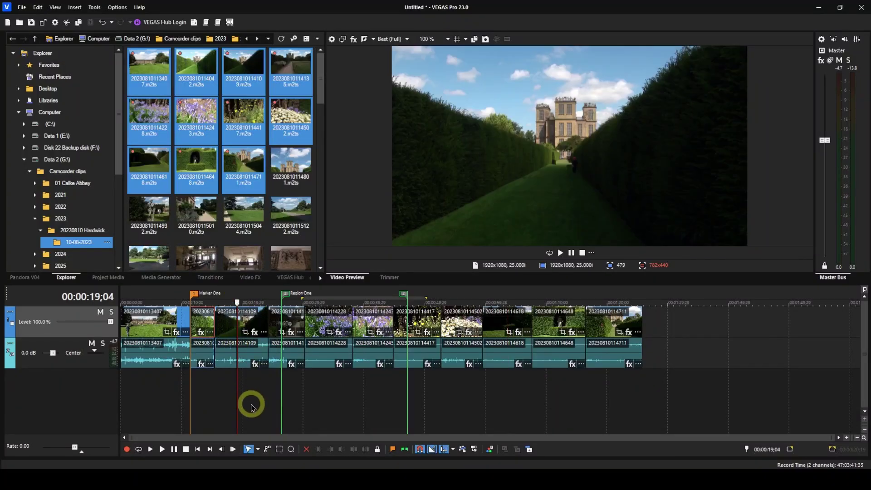
left_click(247, 330)
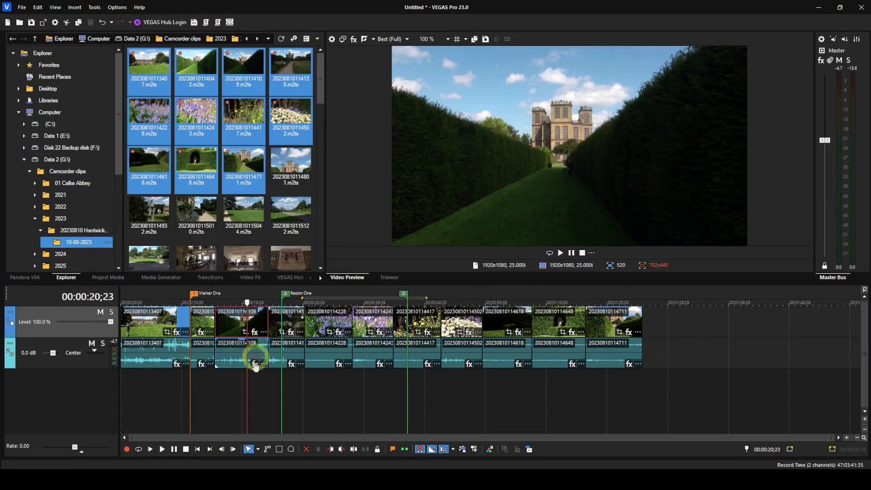